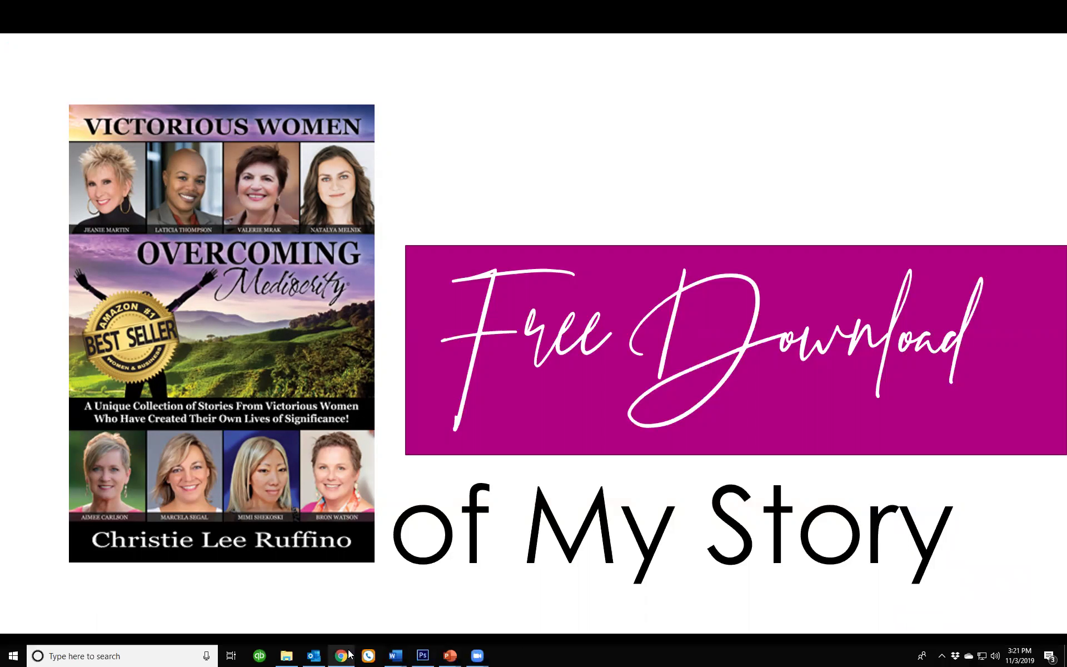
Open OM 7 Final Ebook.pdf from the Desktop folder in File Explorer.
{"action": "left_click", "coordinate": [343, 656]}
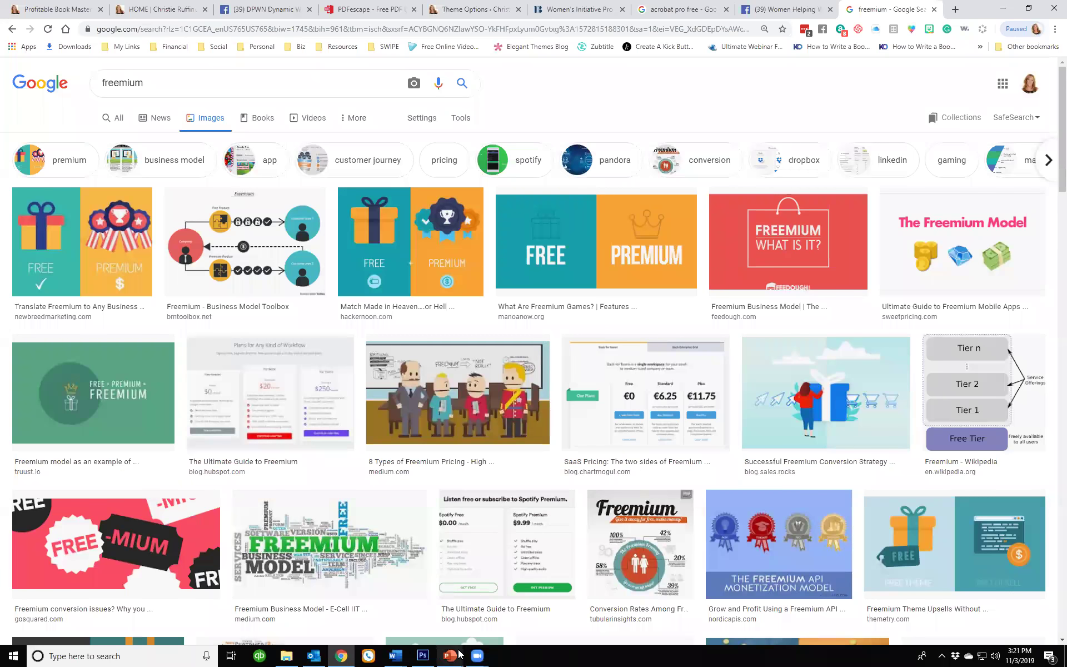
{"action": "left_click", "coordinate": [287, 656]}
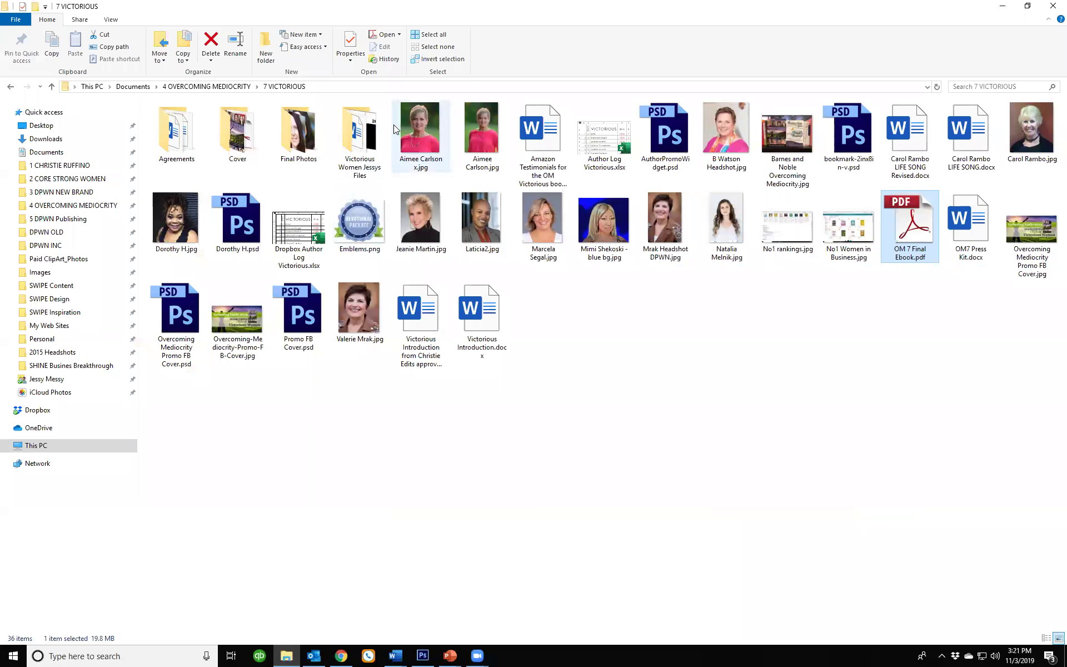
{"action": "left_click", "coordinate": [34, 126]}
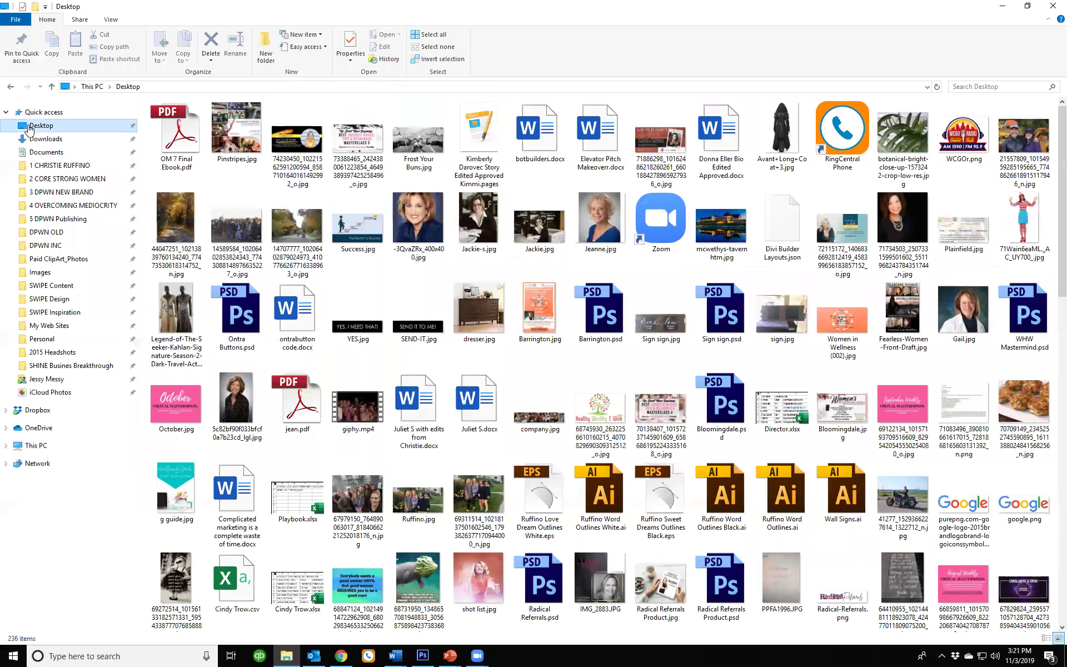
{"action": "double_click", "coordinate": [178, 133]}
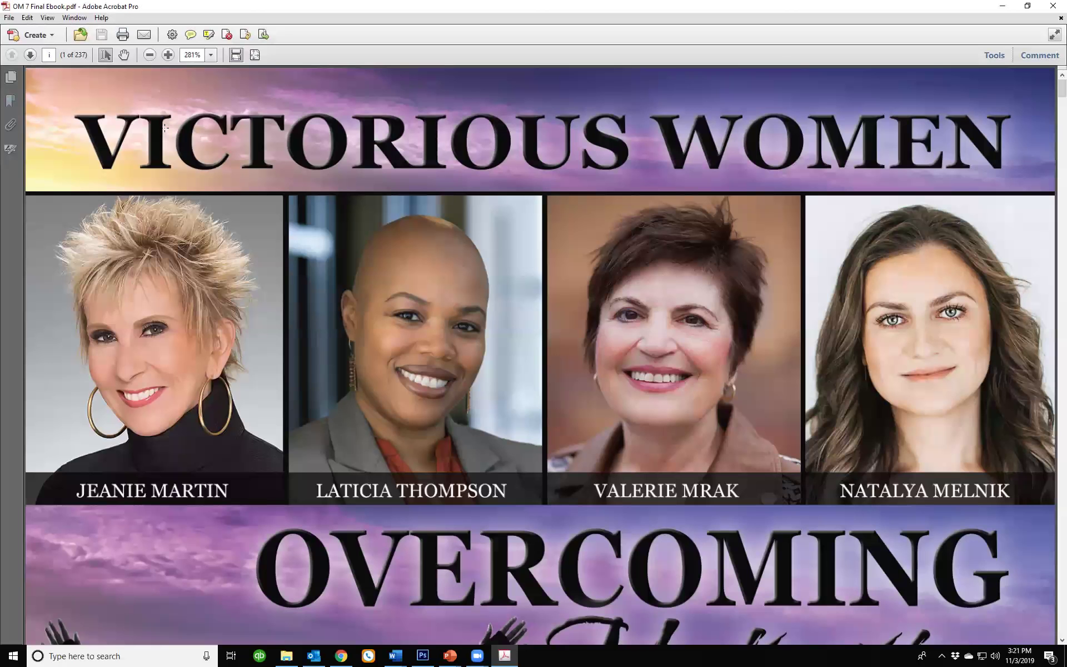
Zoom out until the full cover and the following page fit in view.
{"action": "left_click", "coordinate": [150, 54]}
{"action": "left_click", "coordinate": [150, 54]}
{"action": "left_click", "coordinate": [153, 54]}
{"action": "left_click", "coordinate": [152, 55]}
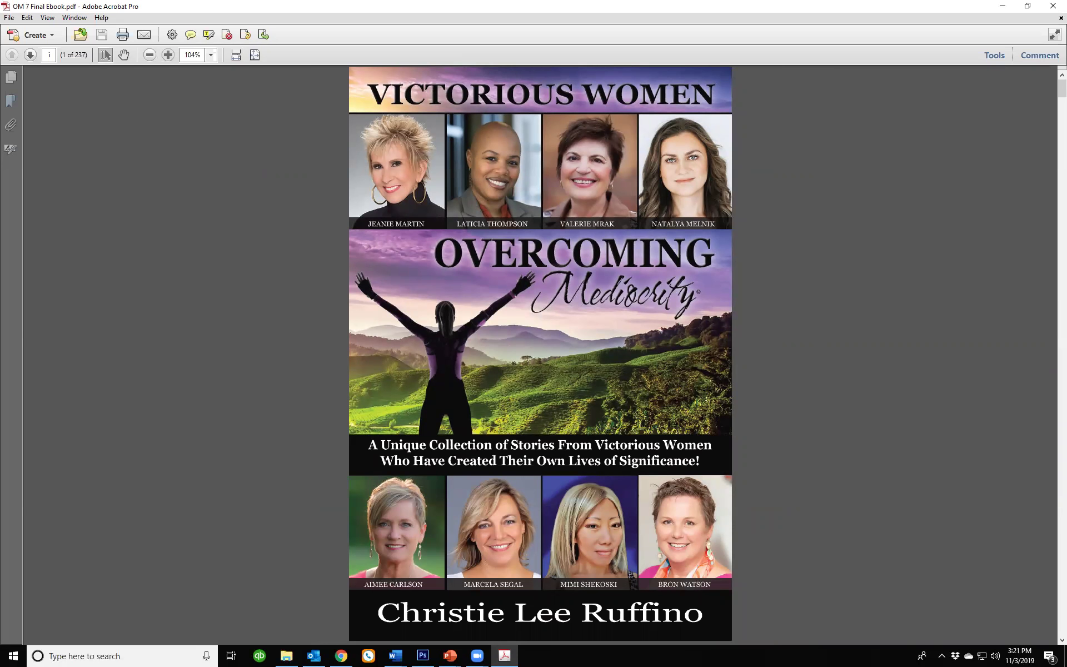
{"action": "left_click", "coordinate": [149, 55]}
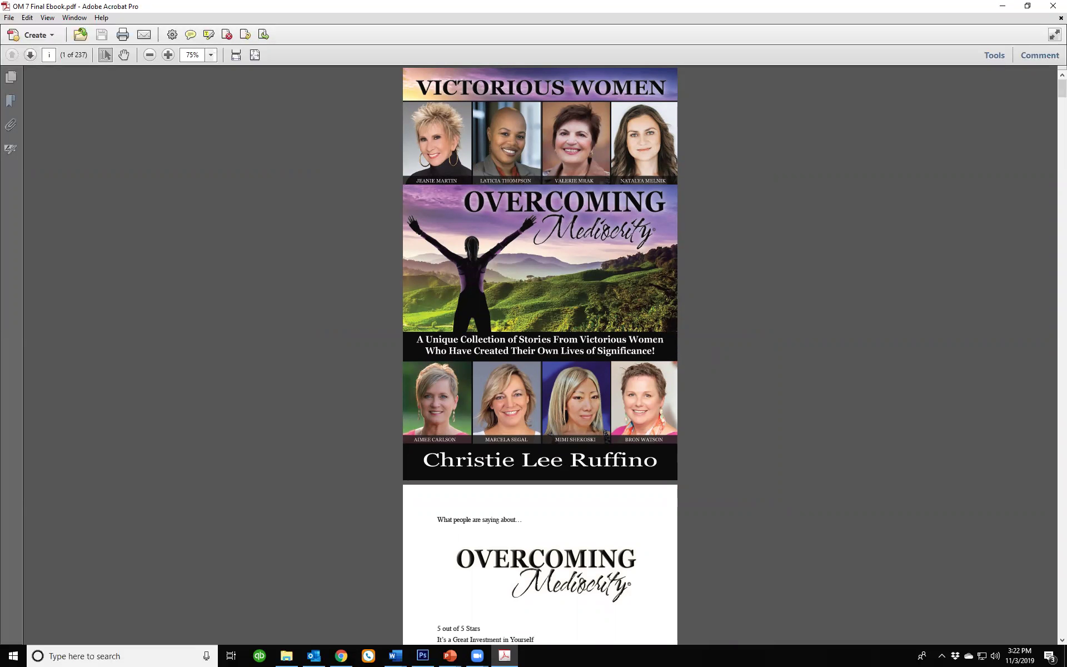
Scroll down through the testimonial pages.
{"action": "scroll", "coordinate": [478, 236], "scroll_direction": "down", "scroll_amount": 10}
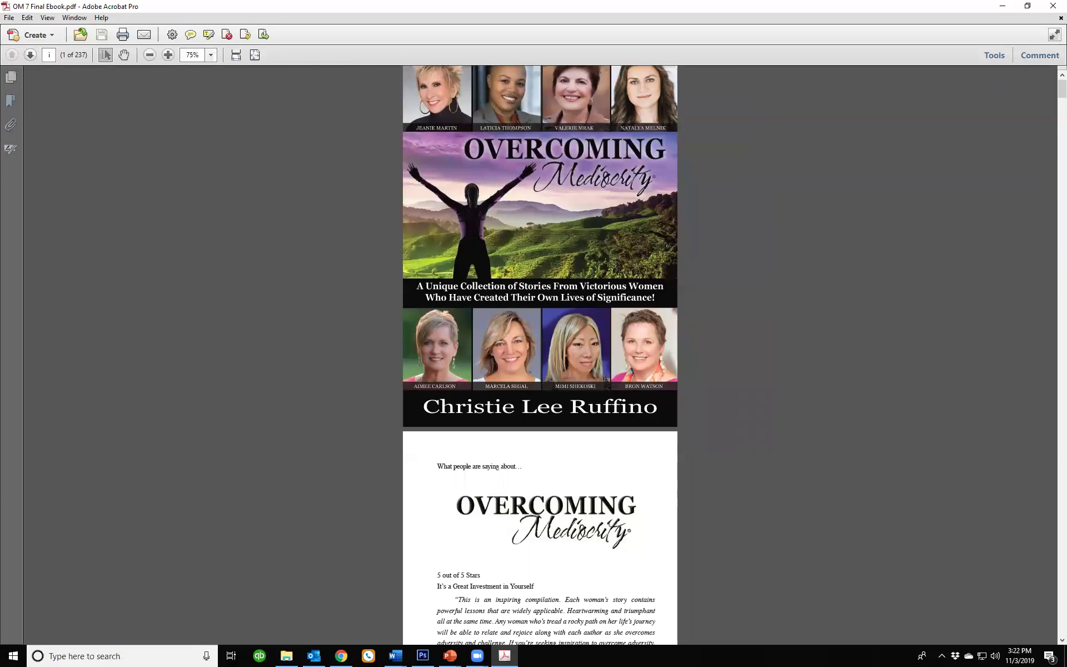
{"action": "scroll", "coordinate": [475, 236], "scroll_direction": "down", "scroll_amount": 18}
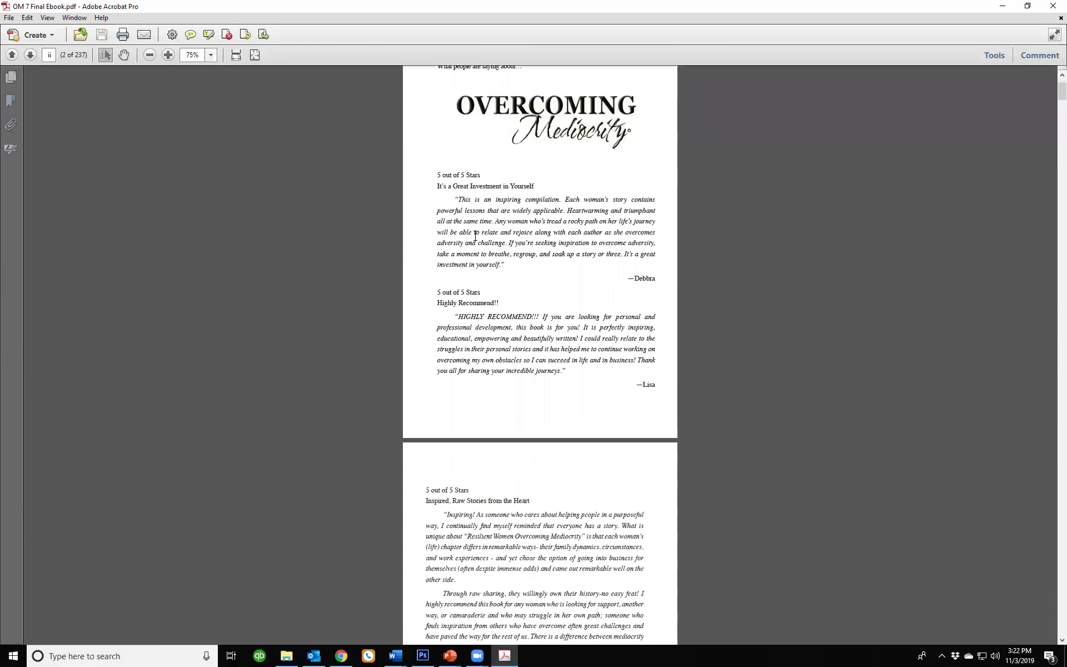
{"action": "scroll", "coordinate": [475, 236], "scroll_direction": "down", "scroll_amount": 5}
{"action": "scroll", "coordinate": [467, 236], "scroll_direction": "up", "scroll_amount": 20}
{"action": "scroll", "coordinate": [455, 239], "scroll_direction": "down", "scroll_amount": 15}
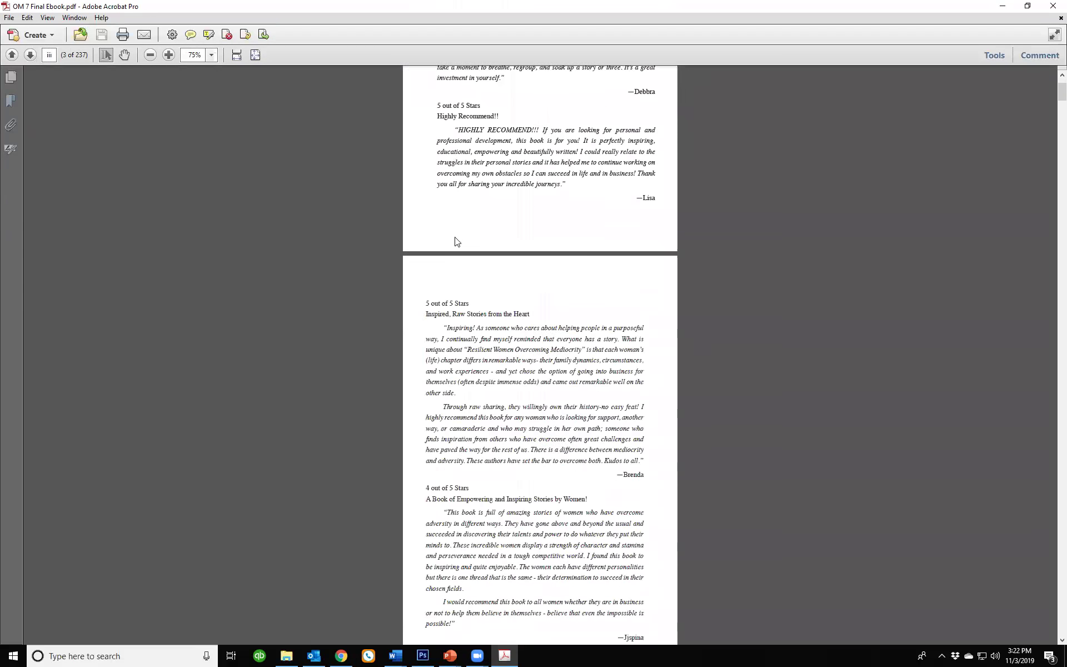
{"action": "scroll", "coordinate": [454, 239], "scroll_direction": "down", "scroll_amount": 4}
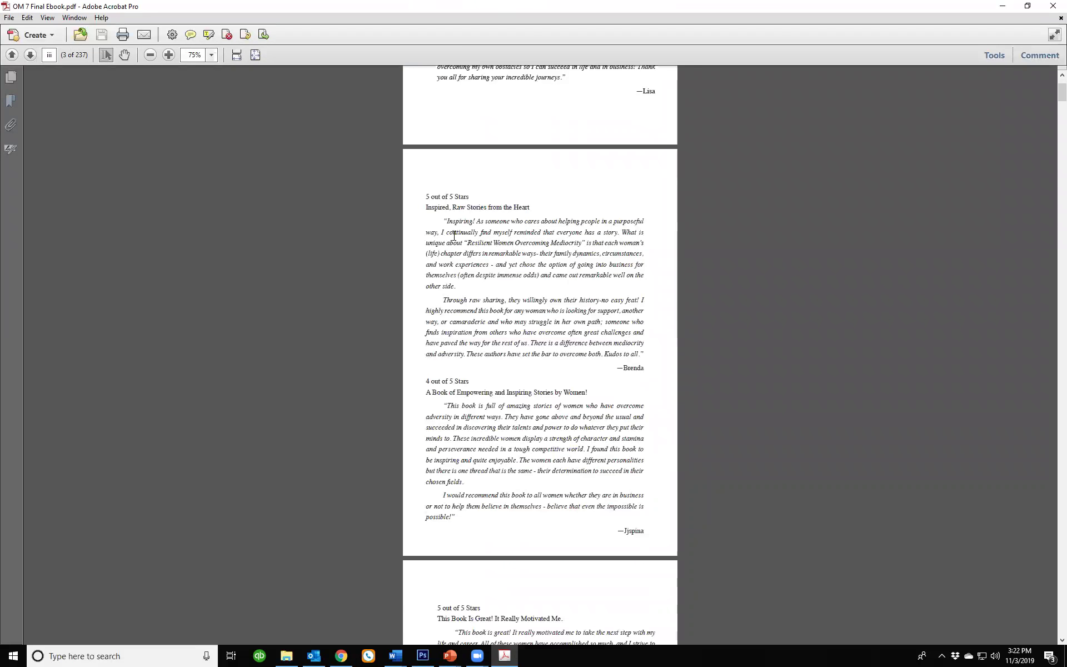
{"action": "scroll", "coordinate": [454, 236], "scroll_direction": "down", "scroll_amount": 4}
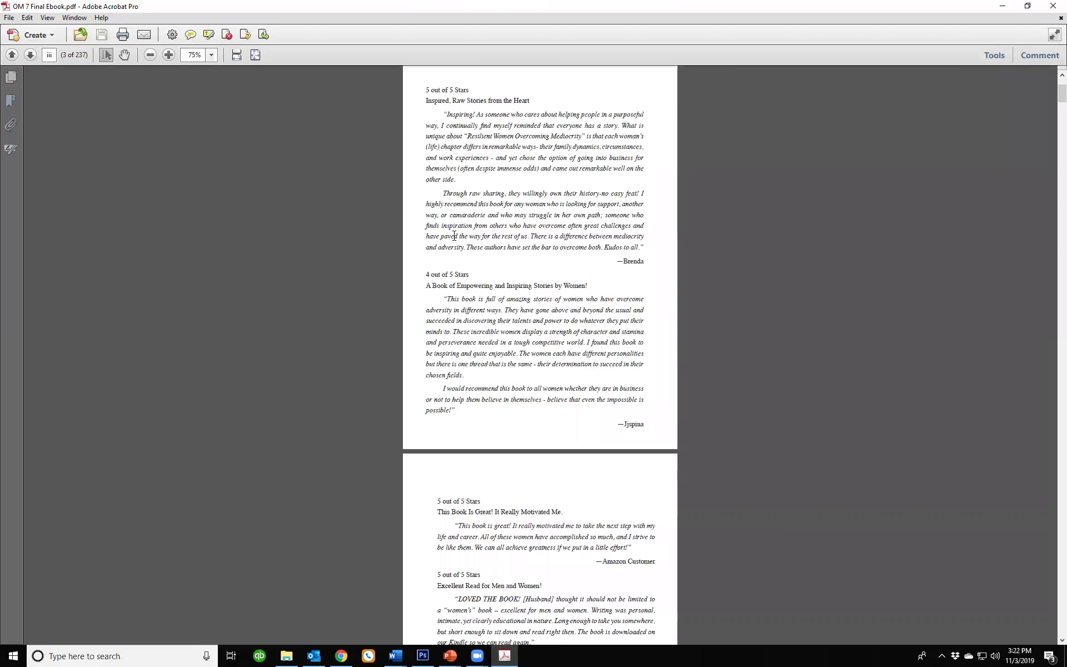
{"action": "scroll", "coordinate": [454, 235], "scroll_direction": "down", "scroll_amount": 11}
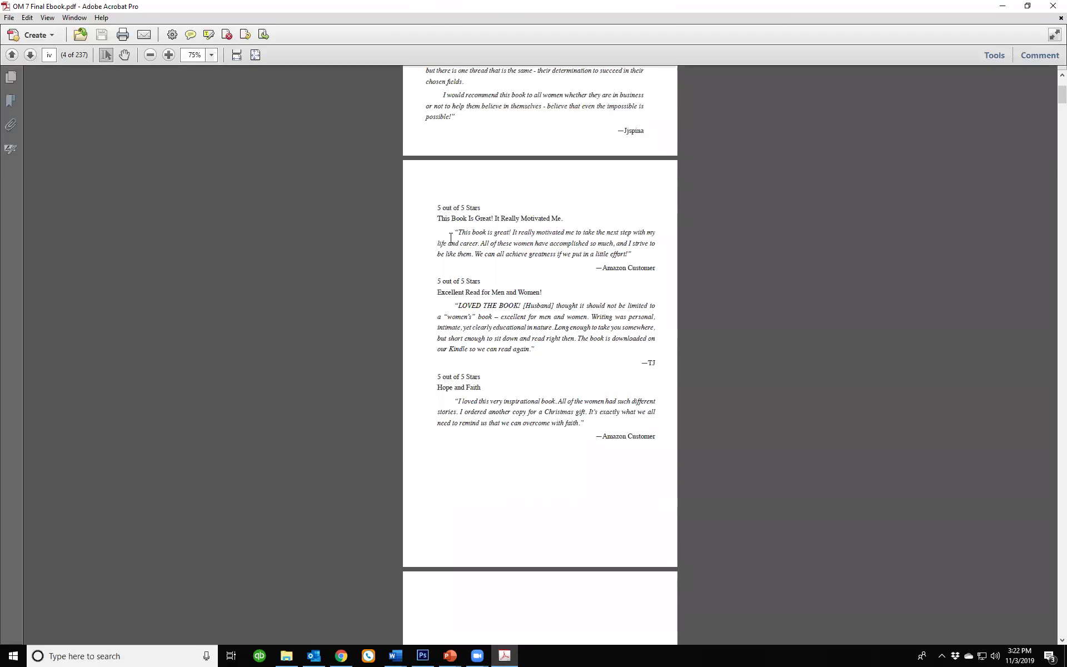
{"action": "scroll", "coordinate": [448, 240], "scroll_direction": "up", "scroll_amount": 1}
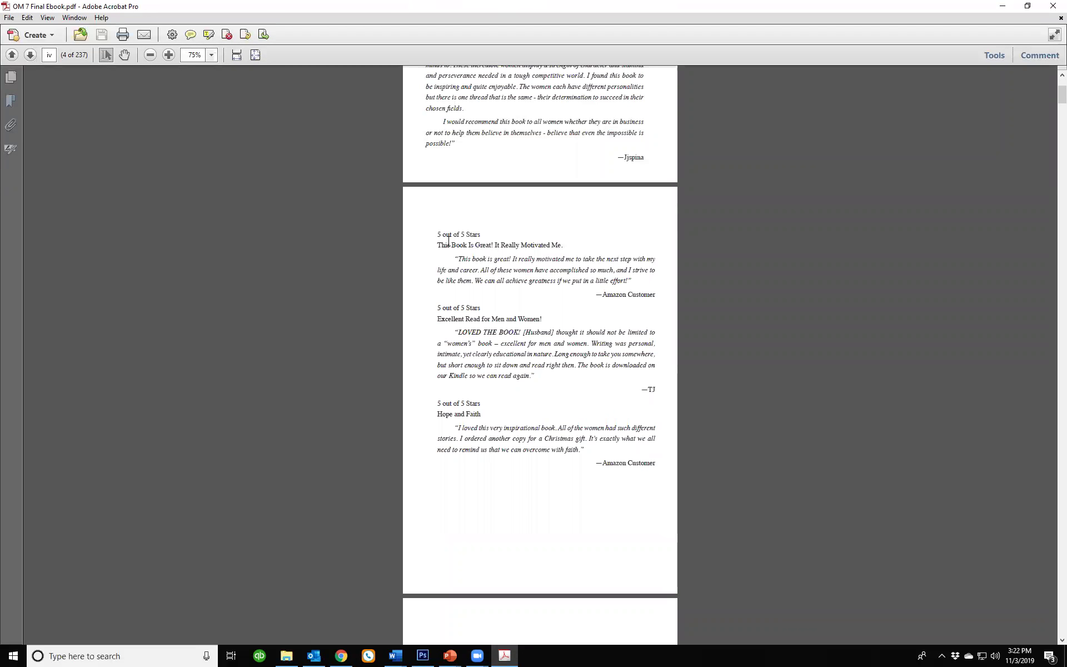
{"action": "scroll", "coordinate": [448, 241], "scroll_direction": "down", "scroll_amount": 6}
{"action": "scroll", "coordinate": [448, 240], "scroll_direction": "down", "scroll_amount": 20}
{"action": "scroll", "coordinate": [449, 248], "scroll_direction": "down", "scroll_amount": 15}
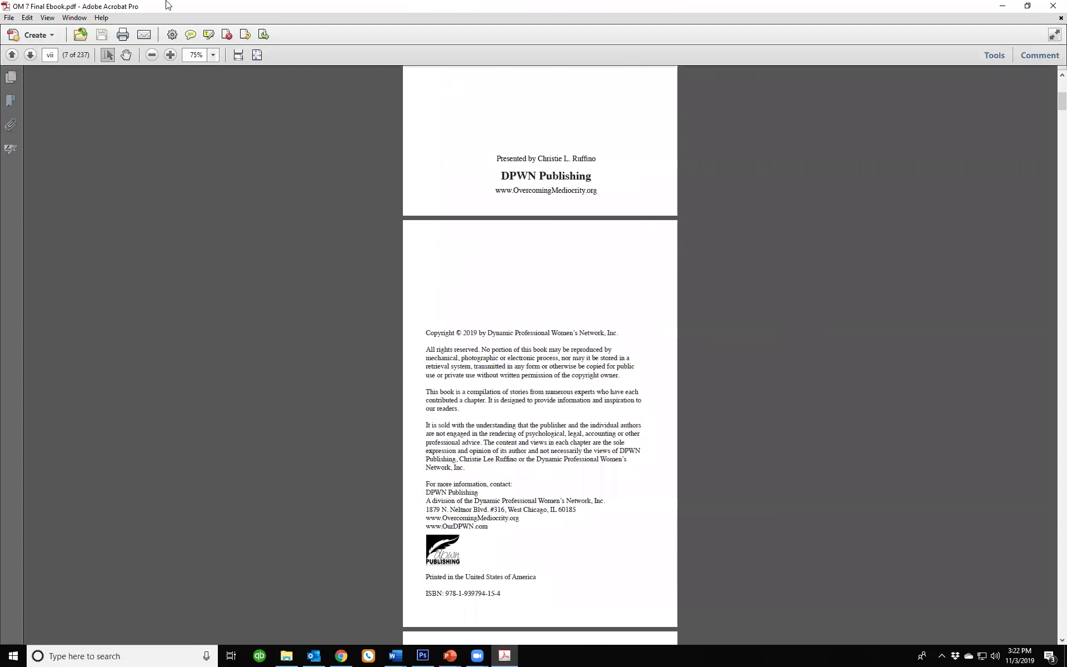
Fit the copyright page (page 7 of 237) to the window with Ctrl+0.
{"action": "left_click", "coordinate": [152, 55]}
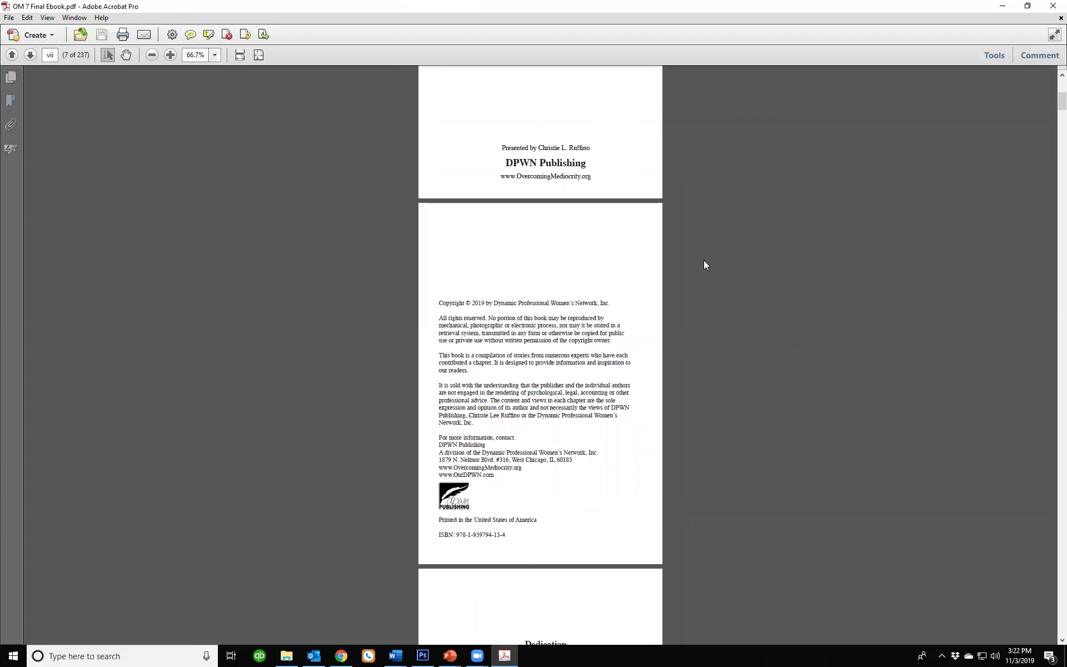
{"action": "left_click", "coordinate": [170, 55]}
{"action": "key", "text": "ctrl+0"}
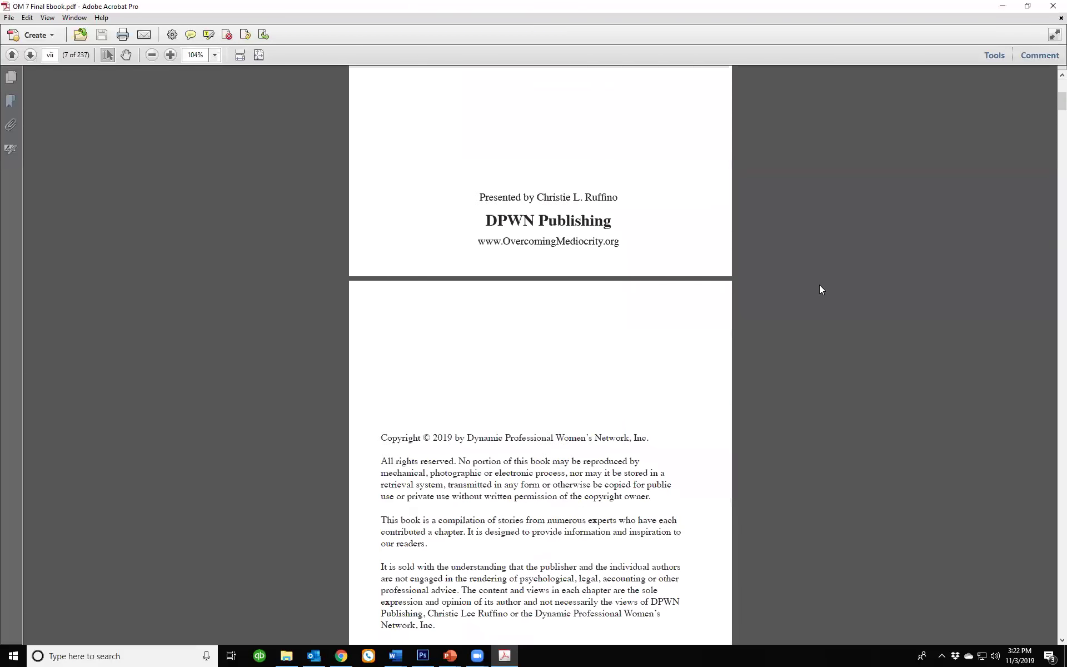
{"action": "scroll", "coordinate": [813, 283], "scroll_direction": "down", "scroll_amount": 5}
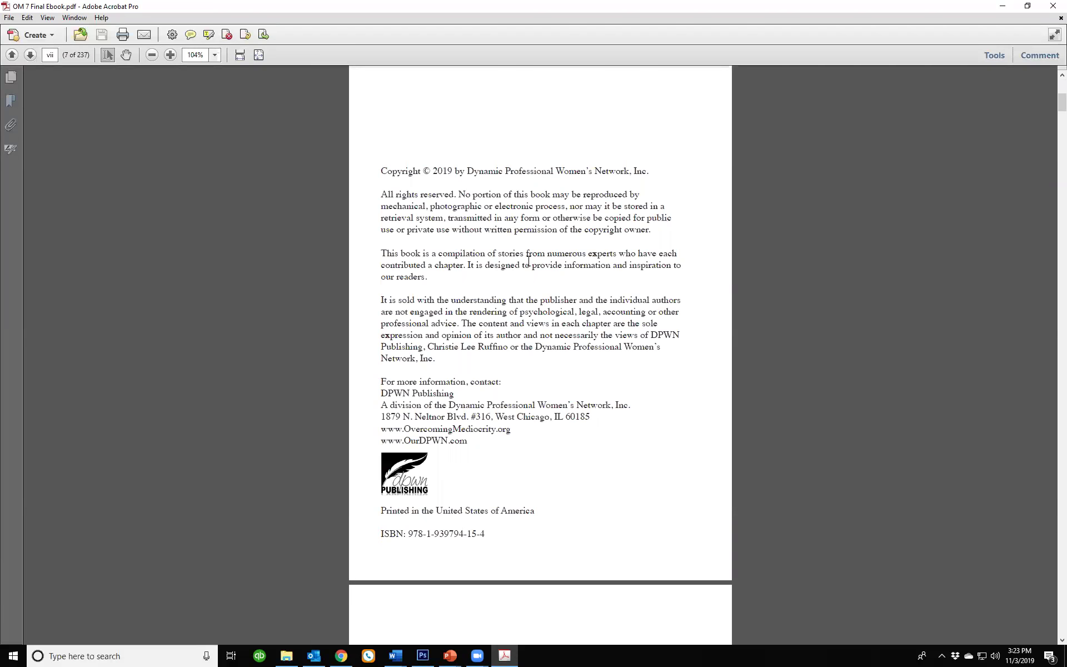
{"action": "scroll", "coordinate": [528, 261], "scroll_direction": "up", "scroll_amount": 1}
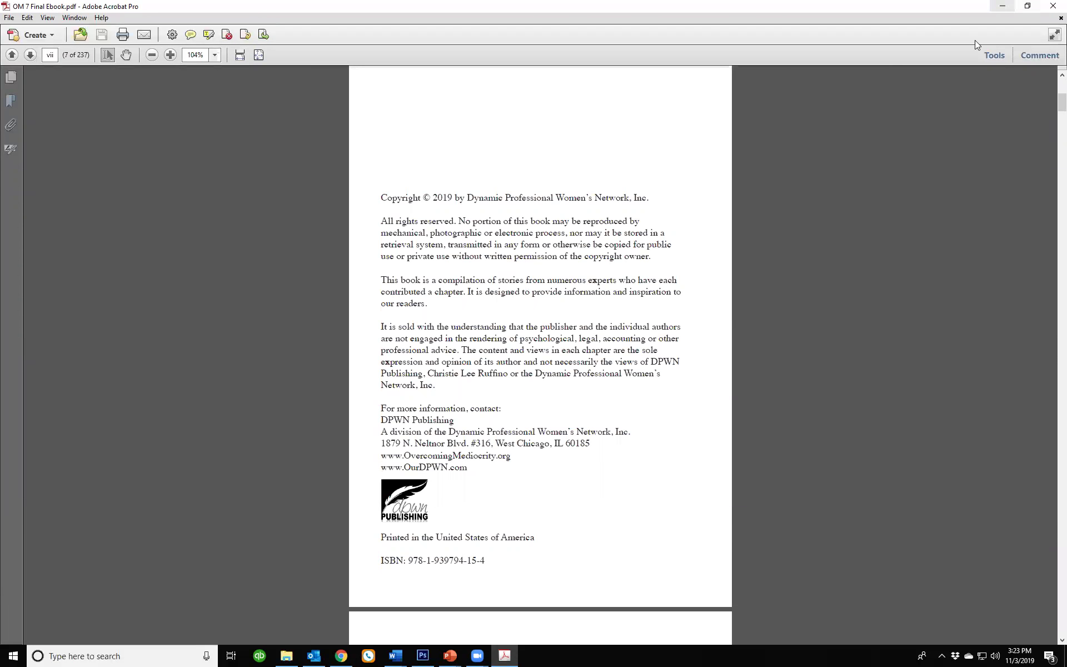
Delete the copyright page vii using the Pages tools.
{"action": "left_click", "coordinate": [994, 56]}
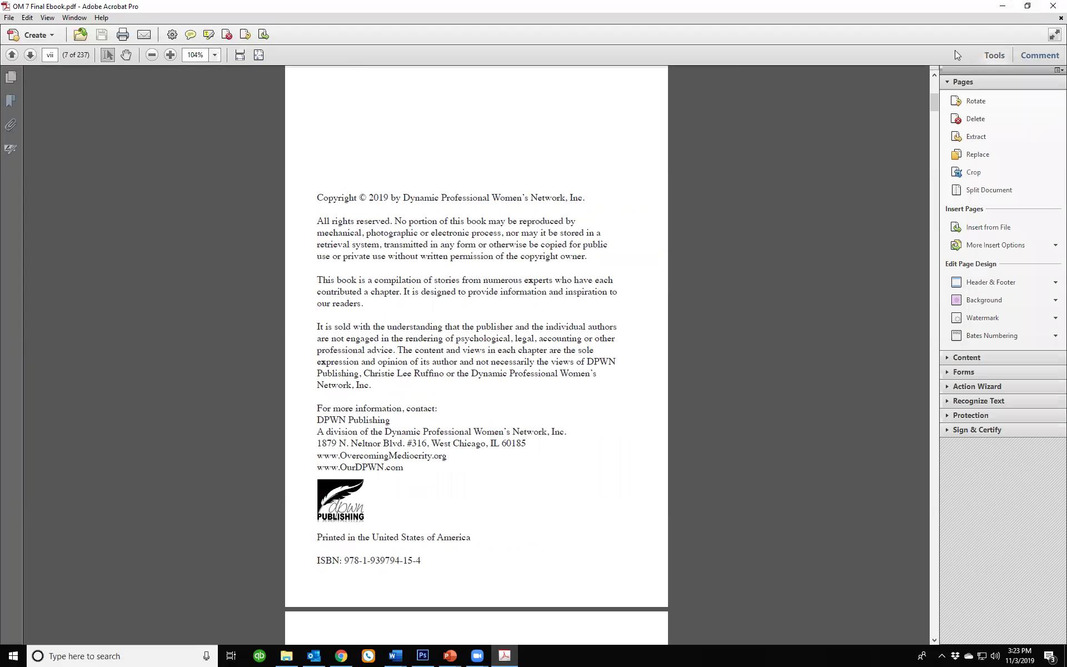
{"action": "left_click", "coordinate": [970, 120]}
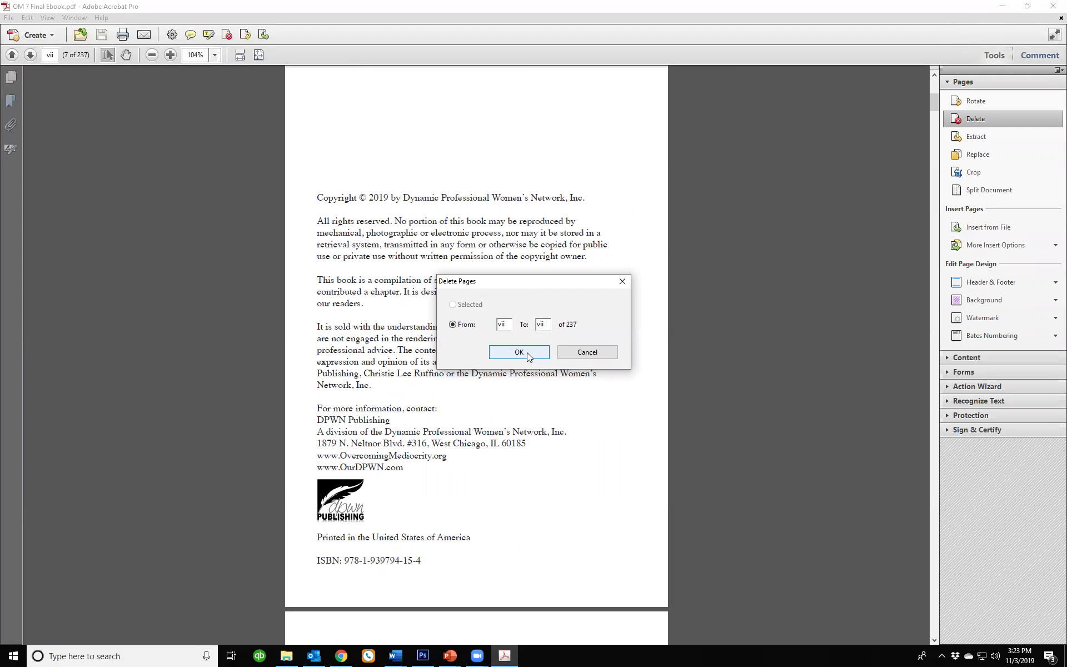
{"action": "left_click", "coordinate": [527, 352]}
Confirm the copyright page deletion and scroll down to the Table of Contents.
{"action": "left_click", "coordinate": [618, 352]}
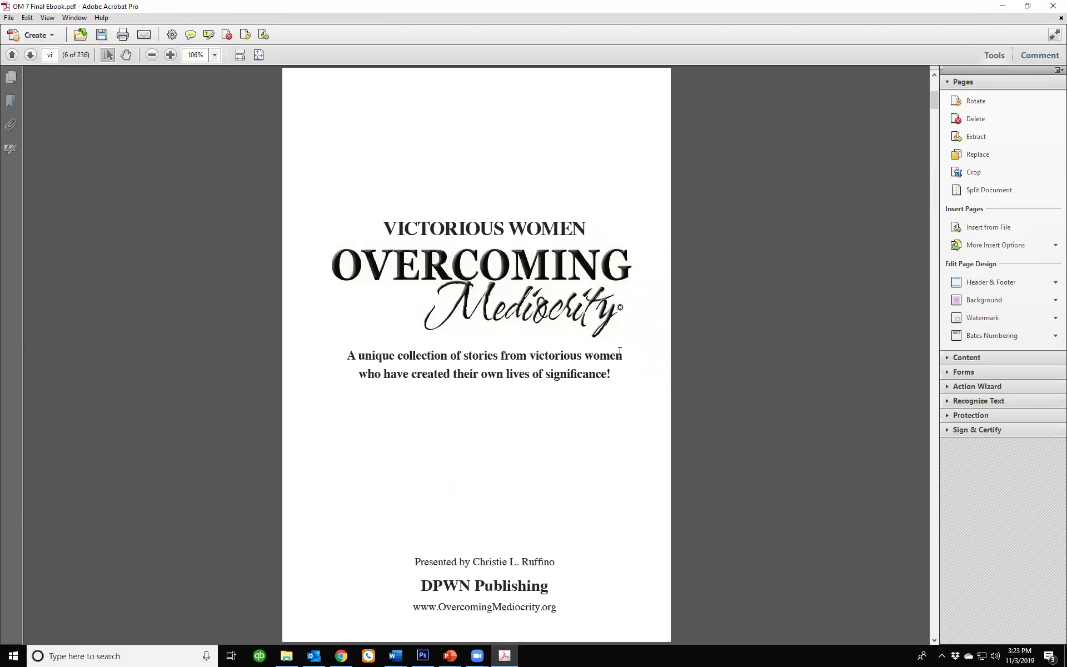
{"action": "scroll", "coordinate": [619, 352], "scroll_direction": "down", "scroll_amount": 10}
{"action": "scroll", "coordinate": [617, 352], "scroll_direction": "down", "scroll_amount": 18}
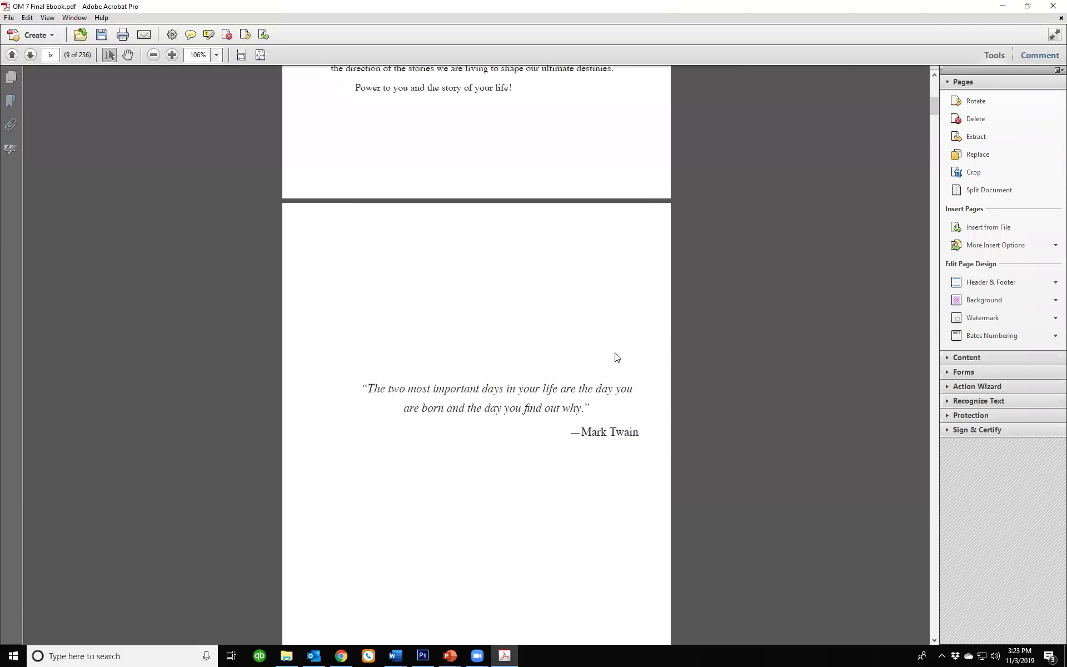
{"action": "scroll", "coordinate": [617, 356], "scroll_direction": "down", "scroll_amount": 18}
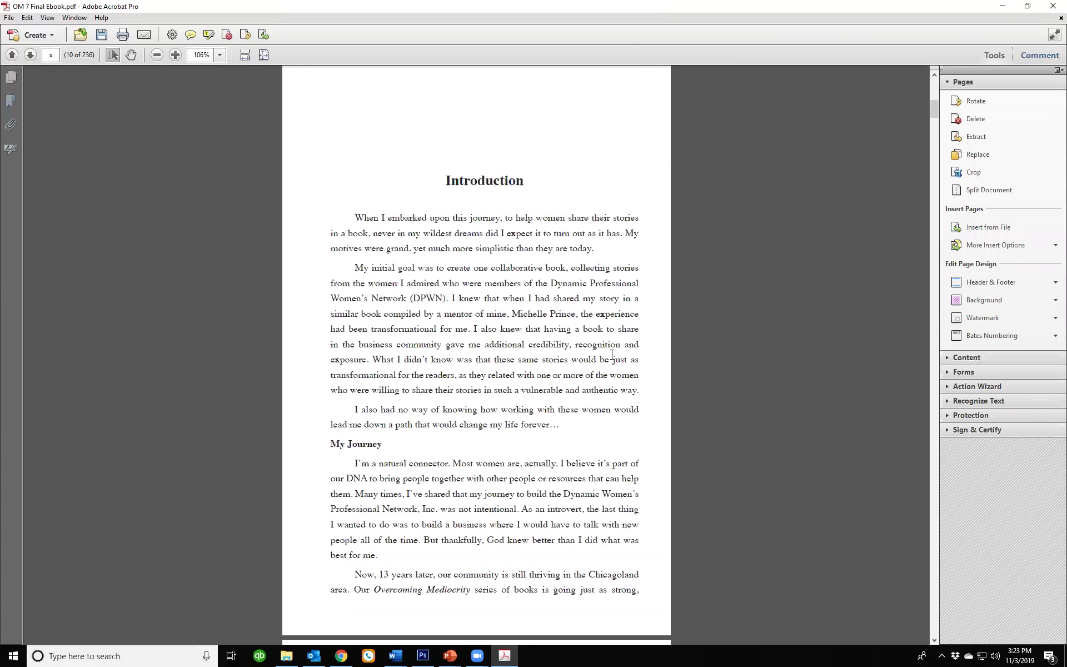
{"action": "scroll", "coordinate": [610, 355], "scroll_direction": "down", "scroll_amount": 20}
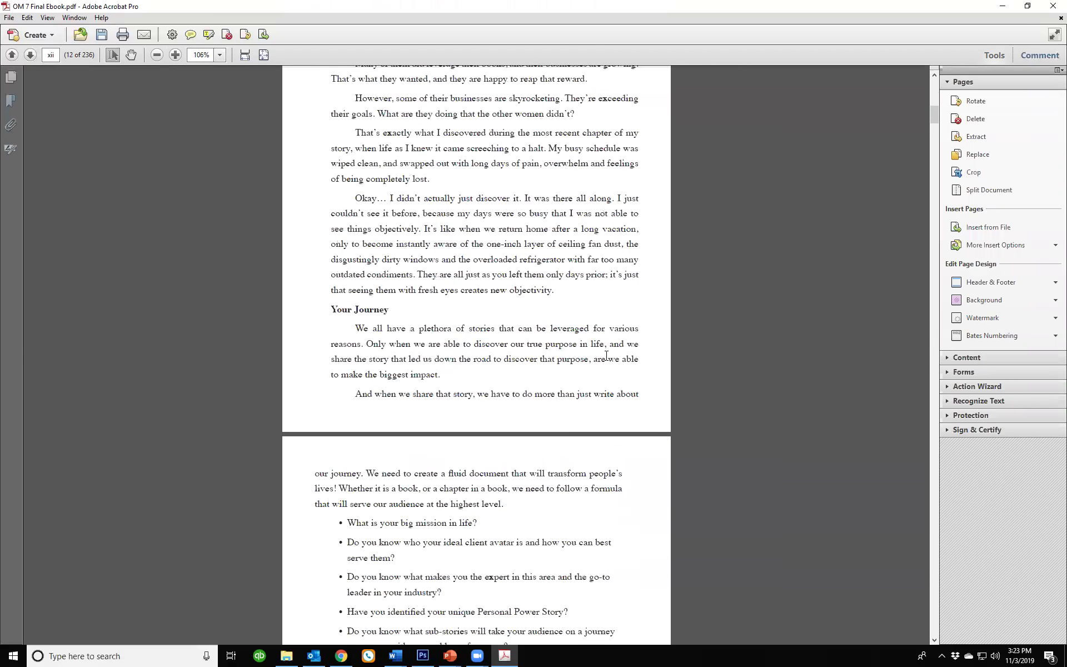
{"action": "scroll", "coordinate": [607, 356], "scroll_direction": "down", "scroll_amount": 20}
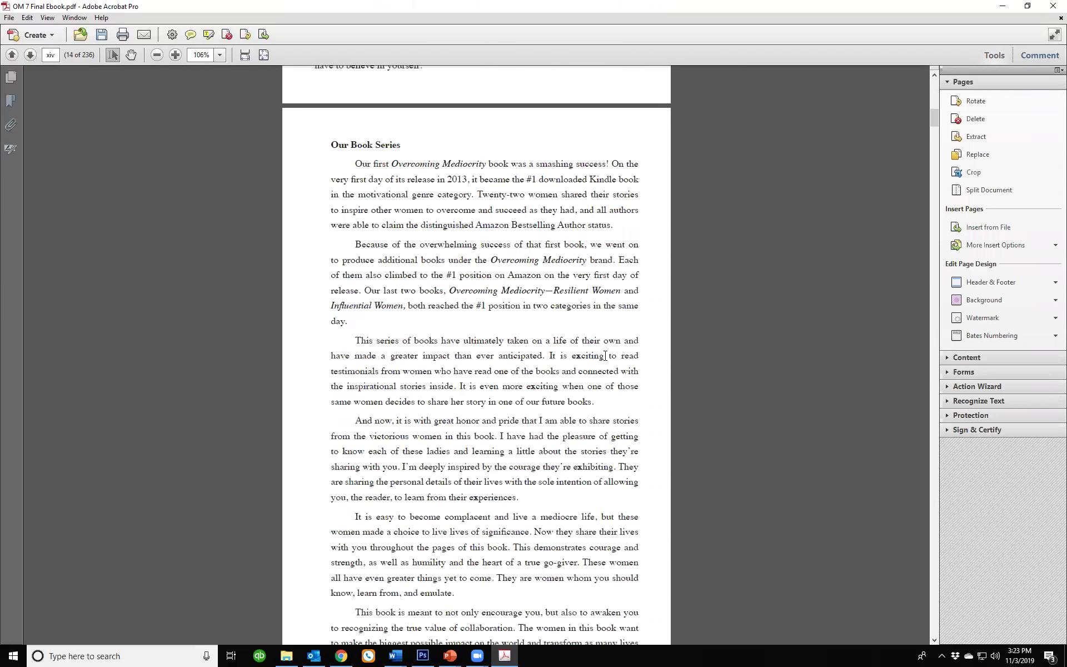
{"action": "scroll", "coordinate": [605, 355], "scroll_direction": "down", "scroll_amount": 20}
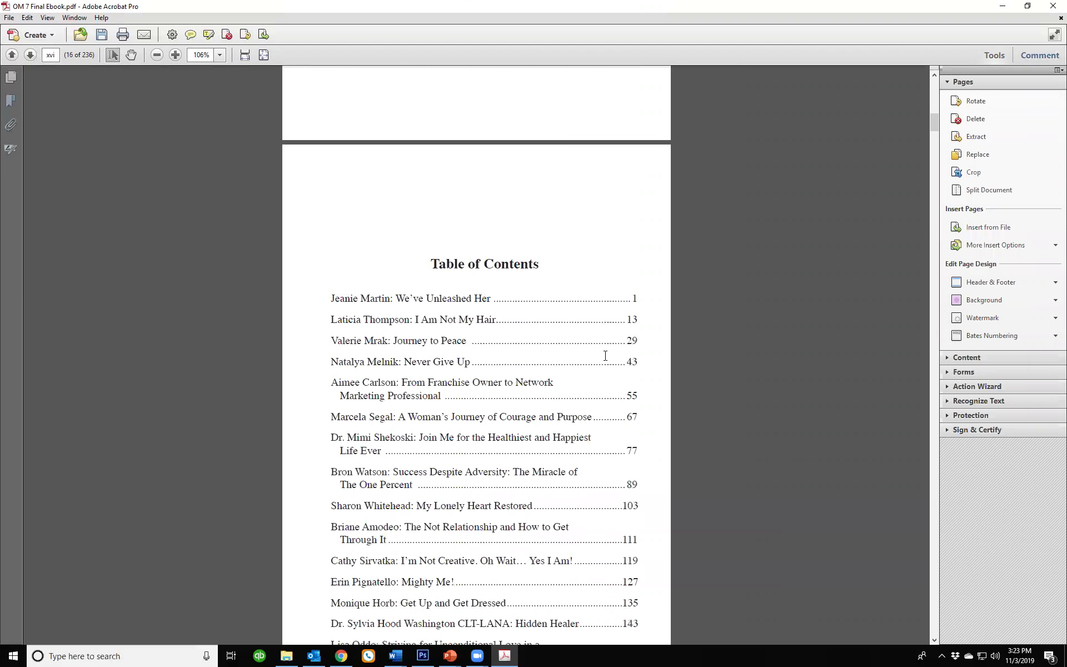
{"action": "scroll", "coordinate": [605, 355], "scroll_direction": "down", "scroll_amount": 4}
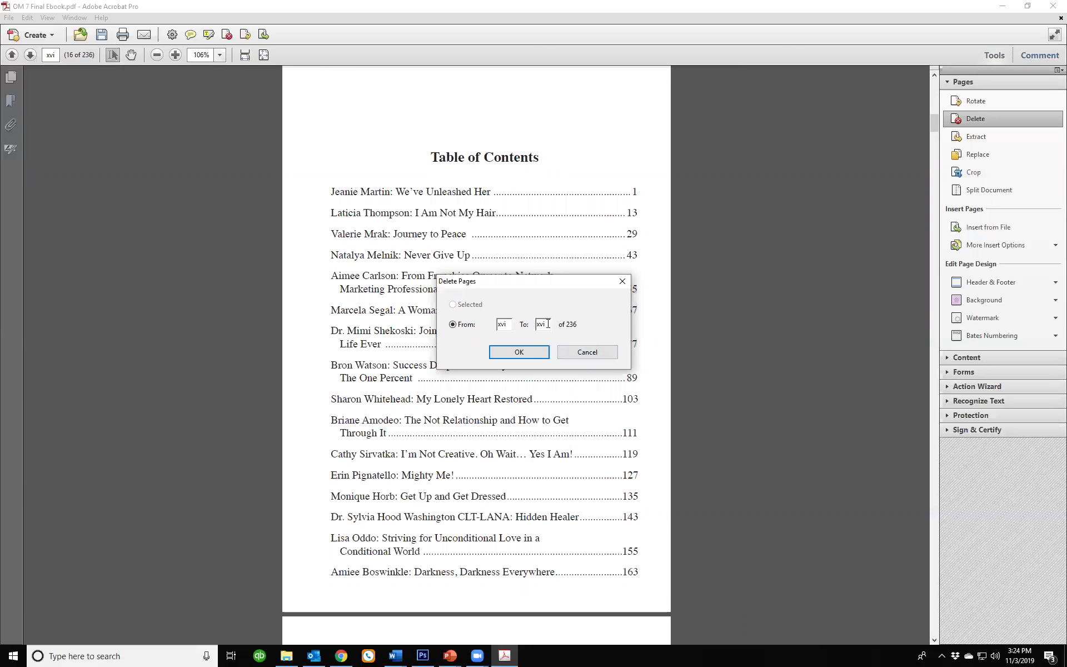
Delete the Table of Contents pages xvi to xvii and confirm.
{"action": "type", "text": "i"}
{"action": "left_click", "coordinate": [511, 350]}
{"action": "left_click", "coordinate": [605, 350]}
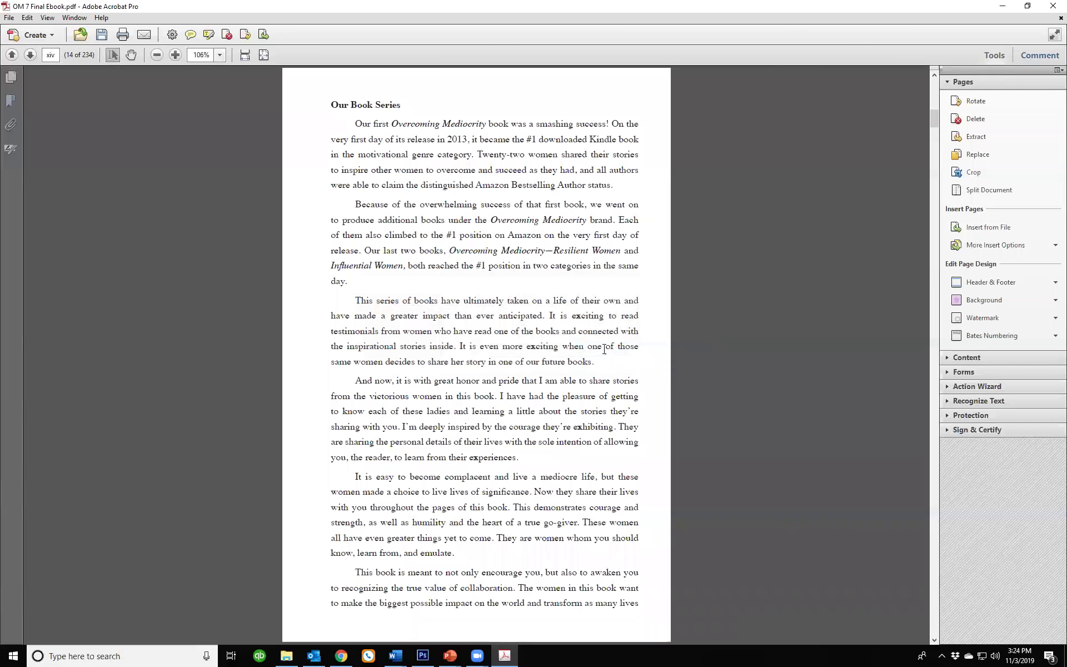
Page forward through the early chapters to the author bio pages.
{"action": "scroll", "coordinate": [603, 349], "scroll_direction": "down", "scroll_amount": 15}
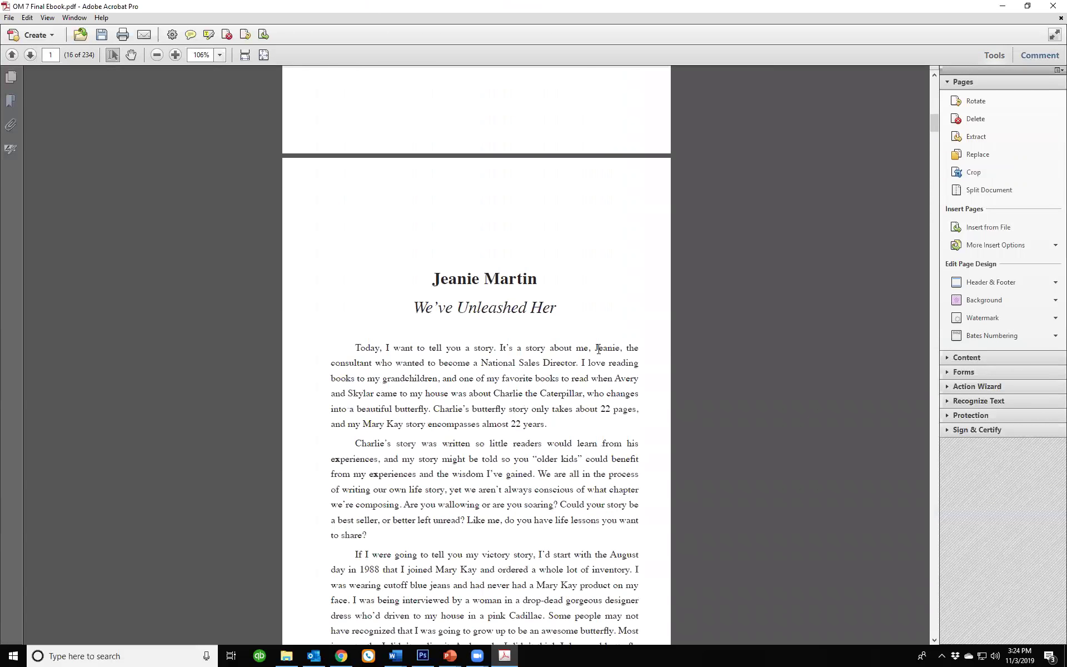
{"action": "scroll", "coordinate": [599, 349], "scroll_direction": "down", "scroll_amount": 3}
{"action": "scroll", "coordinate": [599, 348], "scroll_direction": "down", "scroll_amount": 1}
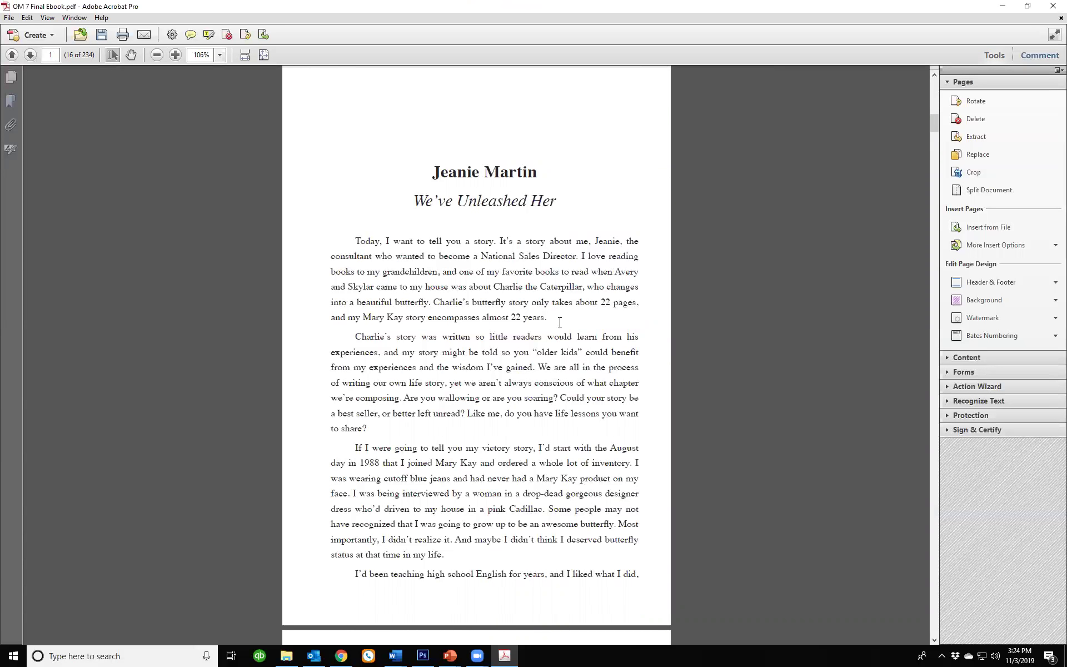
{"action": "key", "text": "Page_Down"}
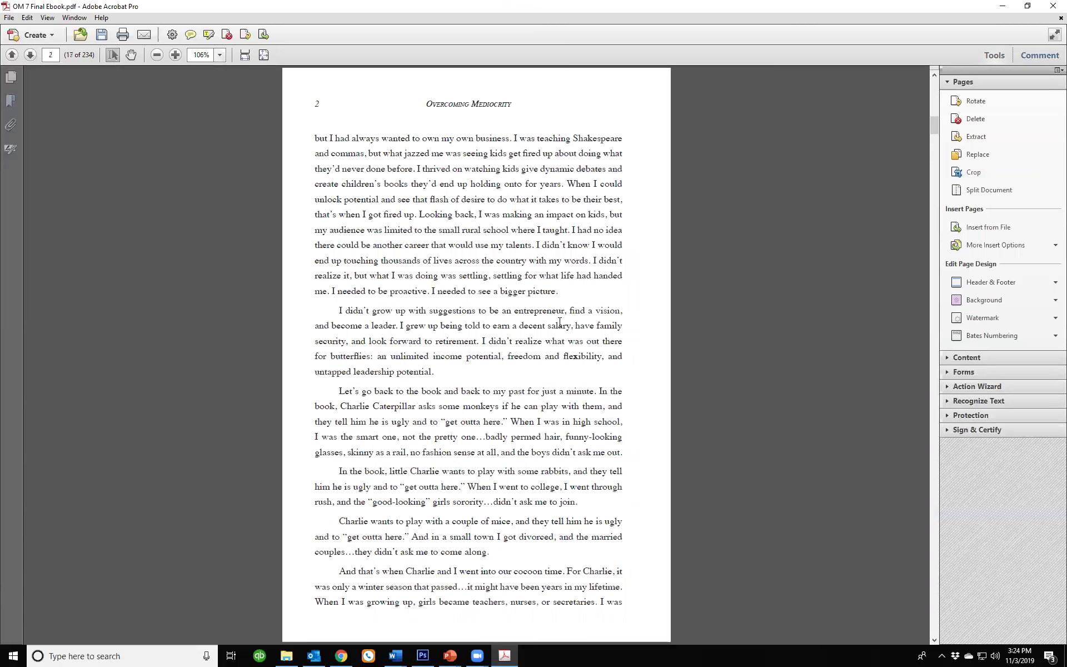
{"action": "key", "text": "Page_Down"}
{"action": "key", "text": "Page_Down"}
{"action": "key", "text": "Page_Down"}
{"action": "key", "text": "Page_Down"}
{"action": "key", "text": "Page_Down"}
{"action": "key", "text": "Page_Down"}
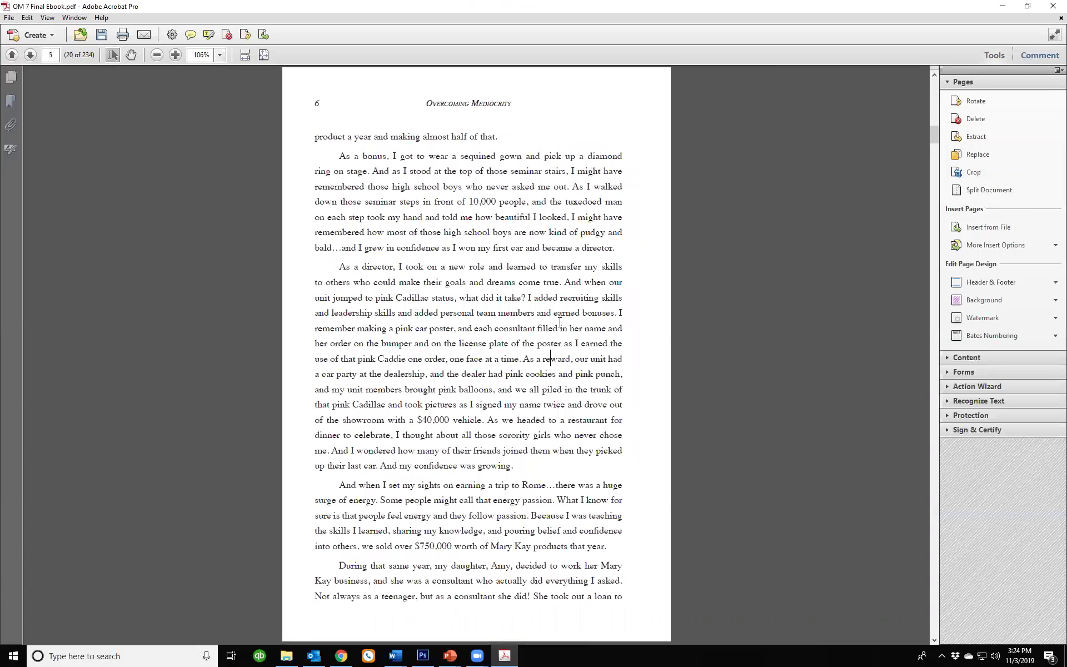
{"action": "key", "text": "Page_Down"}
{"action": "key", "text": "Page_Down"}
{"action": "key", "text": "Page_Down"}
{"action": "key", "text": "Page_Down"}
{"action": "key", "text": "Page_Down"}
{"action": "key", "text": "Page_Down"}
{"action": "key", "text": "Page_Down"}
{"action": "key", "text": "Page_Down"}
{"action": "key", "text": "Page_Down"}
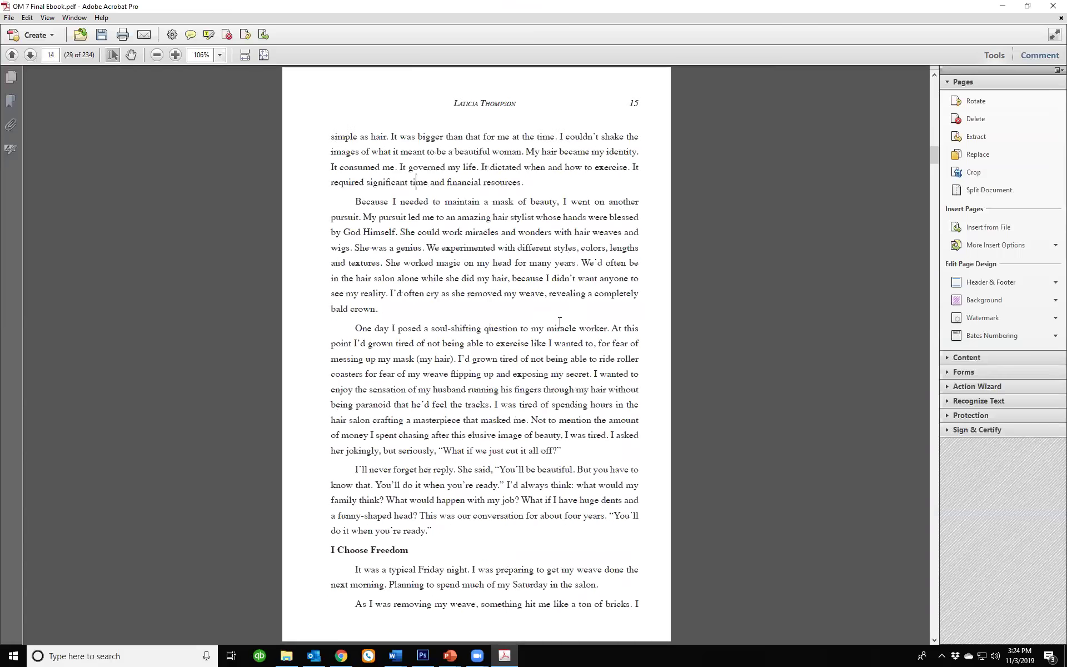
{"action": "key", "text": "Page_Down"}
{"action": "key", "text": "Page_Down"}
{"action": "key", "text": "Page_Down"}
{"action": "key", "text": "Page_Down"}
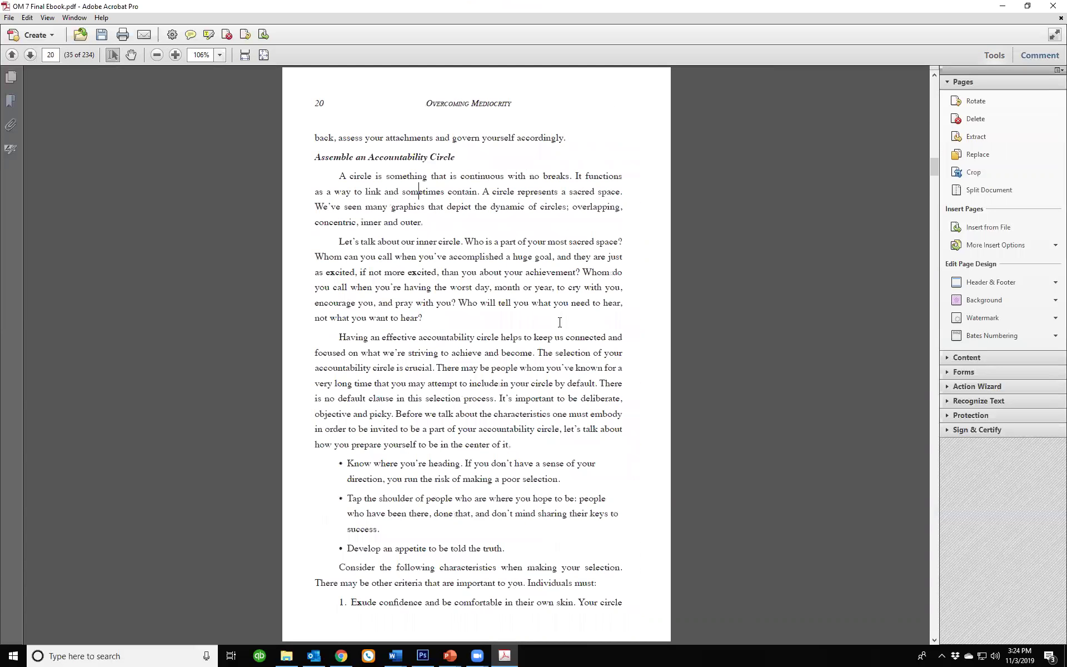
{"action": "key", "text": "Page_Down"}
{"action": "key", "text": "Page_Down"}
{"action": "key", "text": "Page_Down"}
{"action": "key", "text": "Page_Down"}
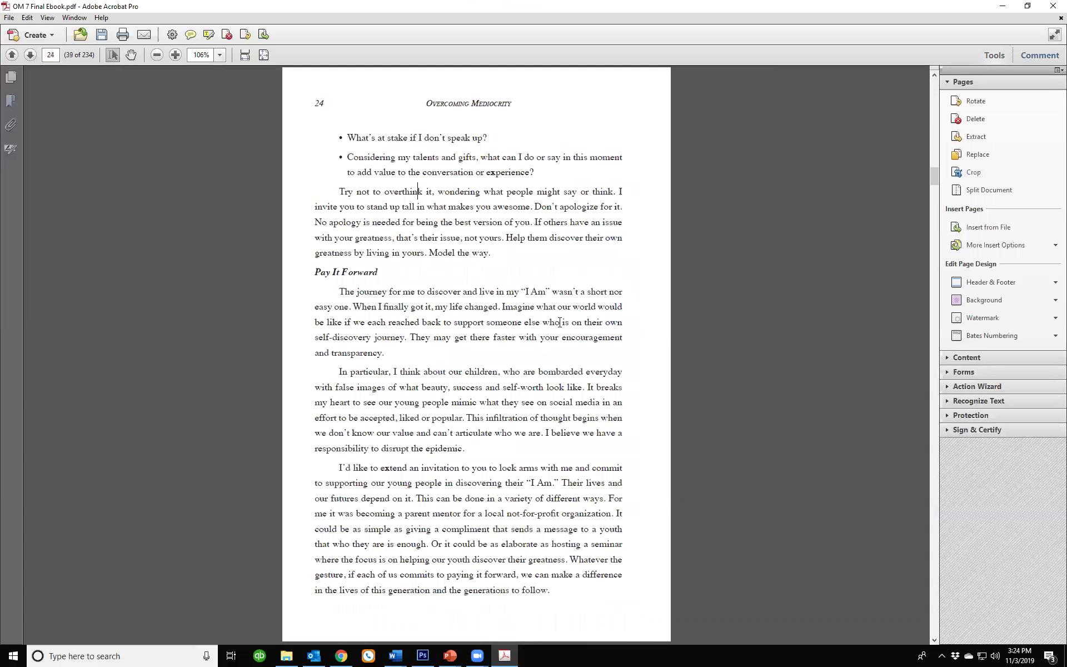
{"action": "key", "text": "Page_Down"}
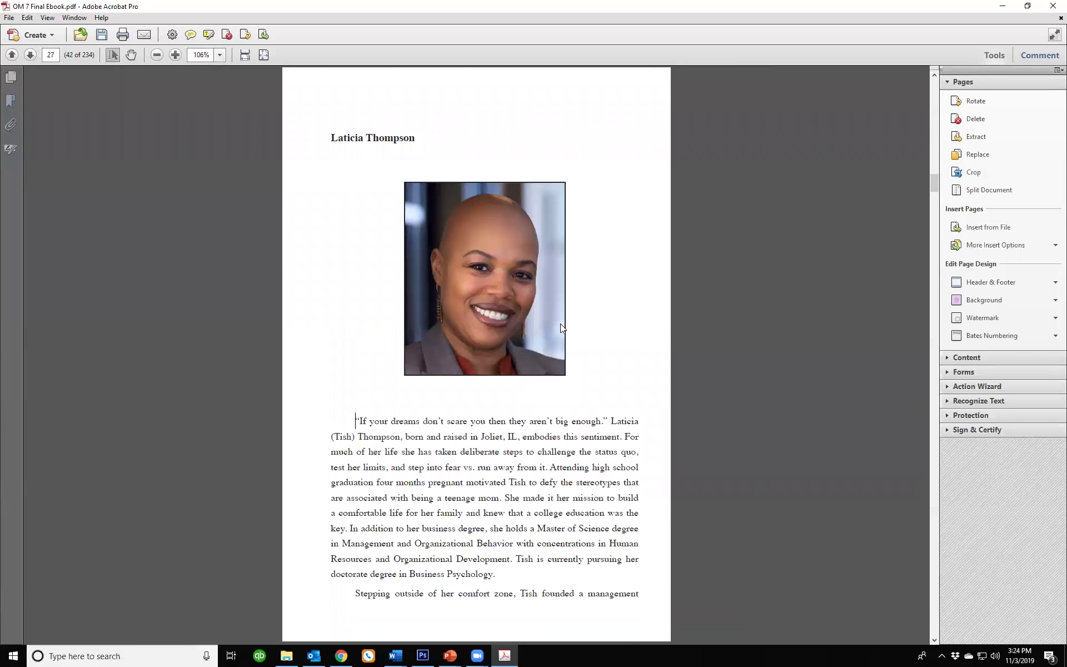
{"action": "key", "text": "Page_Down"}
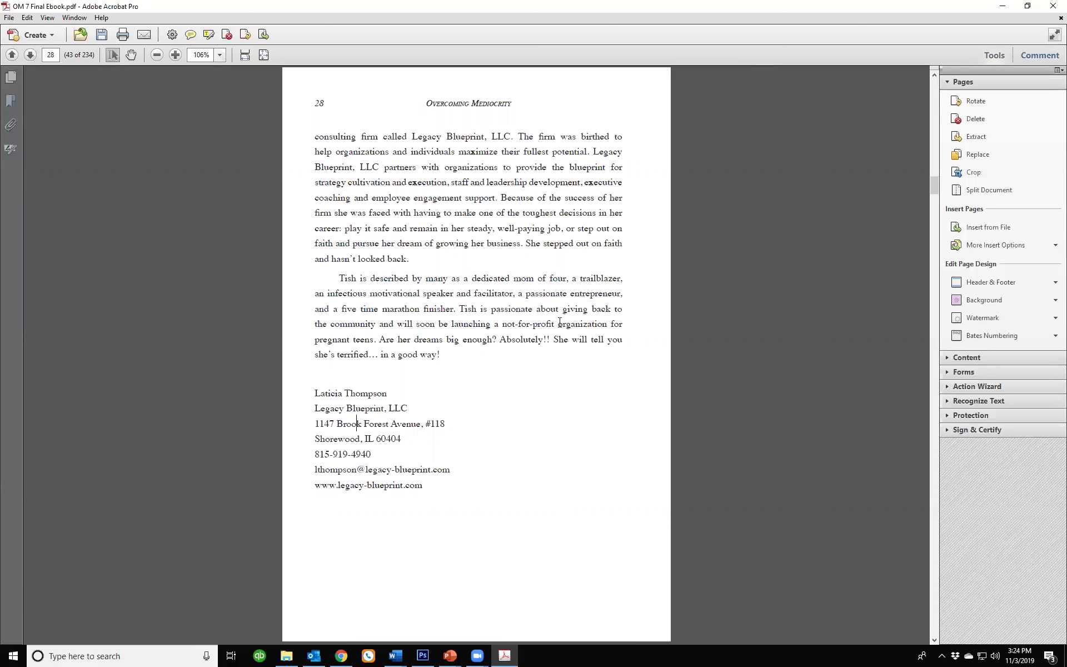
Page into Journey to Peace, then back to page 28 just before it.
{"action": "key", "text": "Page_Down"}
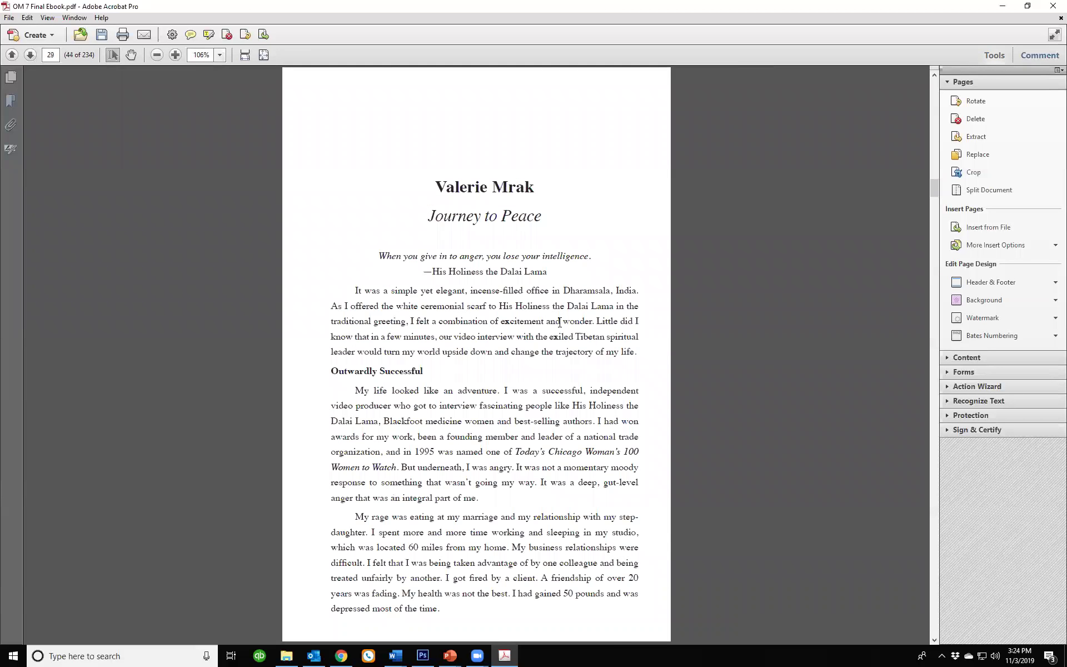
{"action": "key", "text": "Page_Down"}
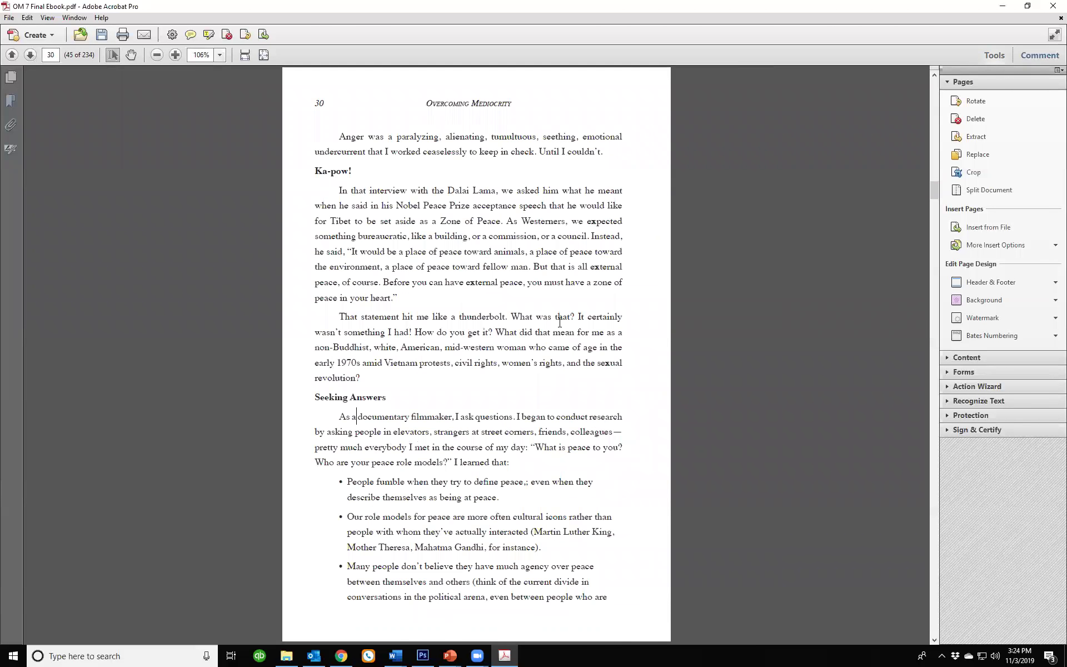
{"action": "key", "text": "Page_Down"}
{"action": "key", "text": "Page_Down"}
{"action": "key", "text": "Page_Up"}
{"action": "key", "text": "Page_Up"}
{"action": "key", "text": "Page_Up"}
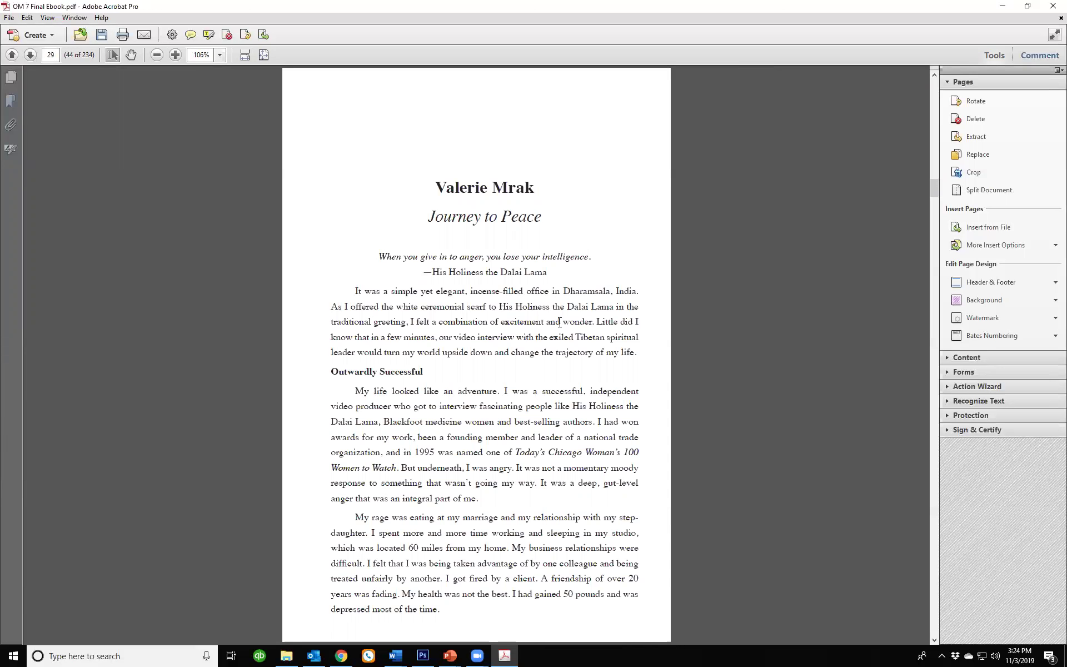
{"action": "key", "text": "Page_Up"}
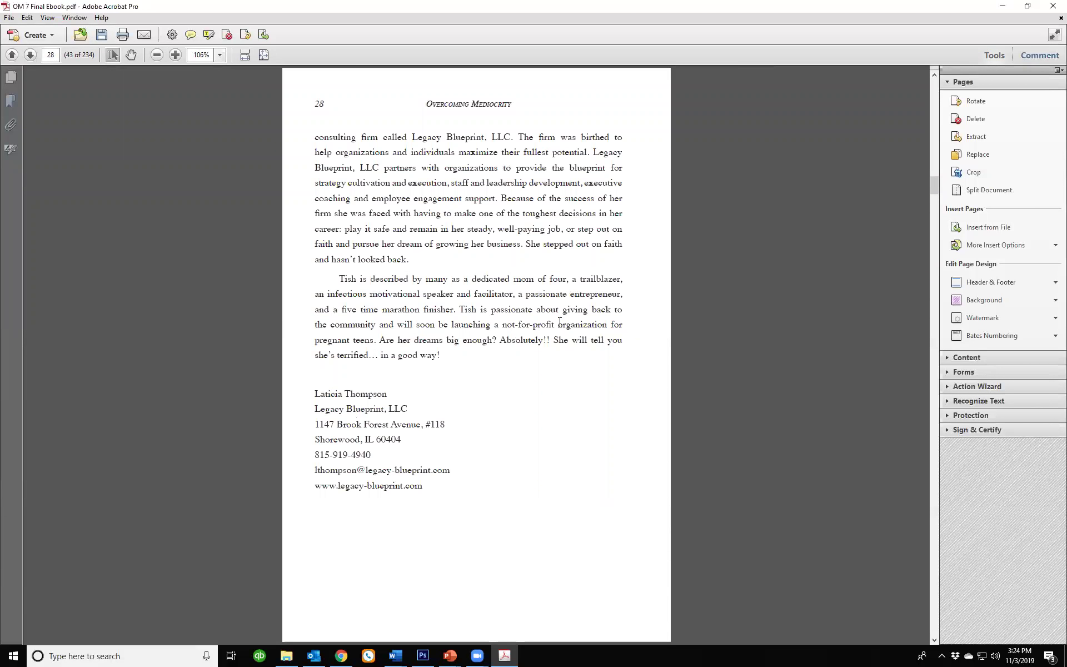
Save the ebook, then delete pages 1 to 28.
{"action": "left_click", "coordinate": [10, 17]}
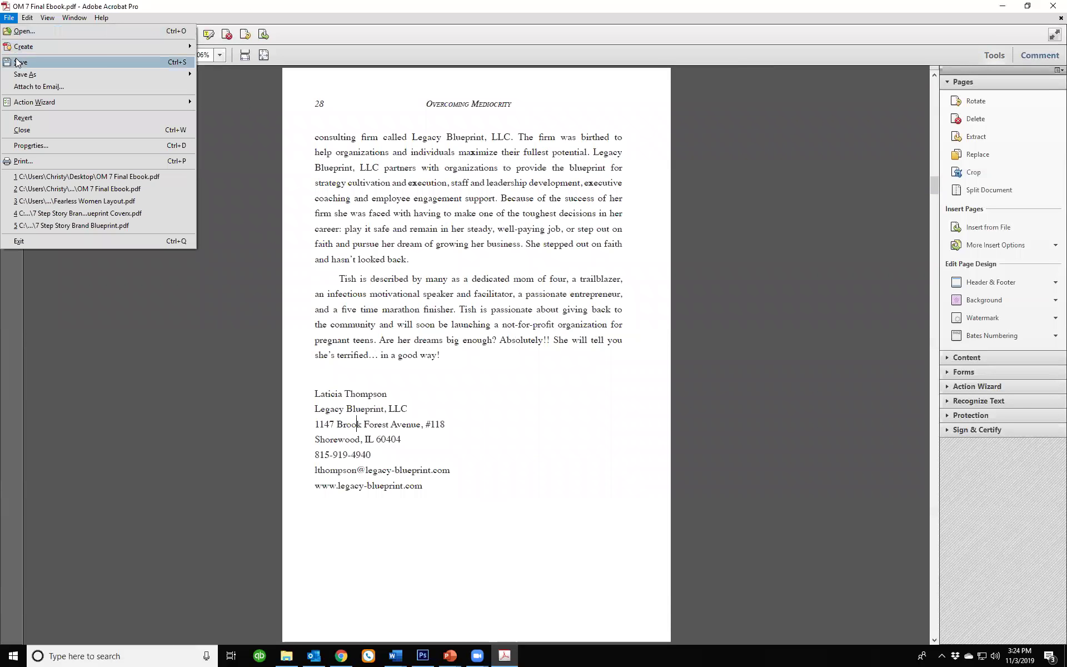
{"action": "left_click", "coordinate": [17, 62]}
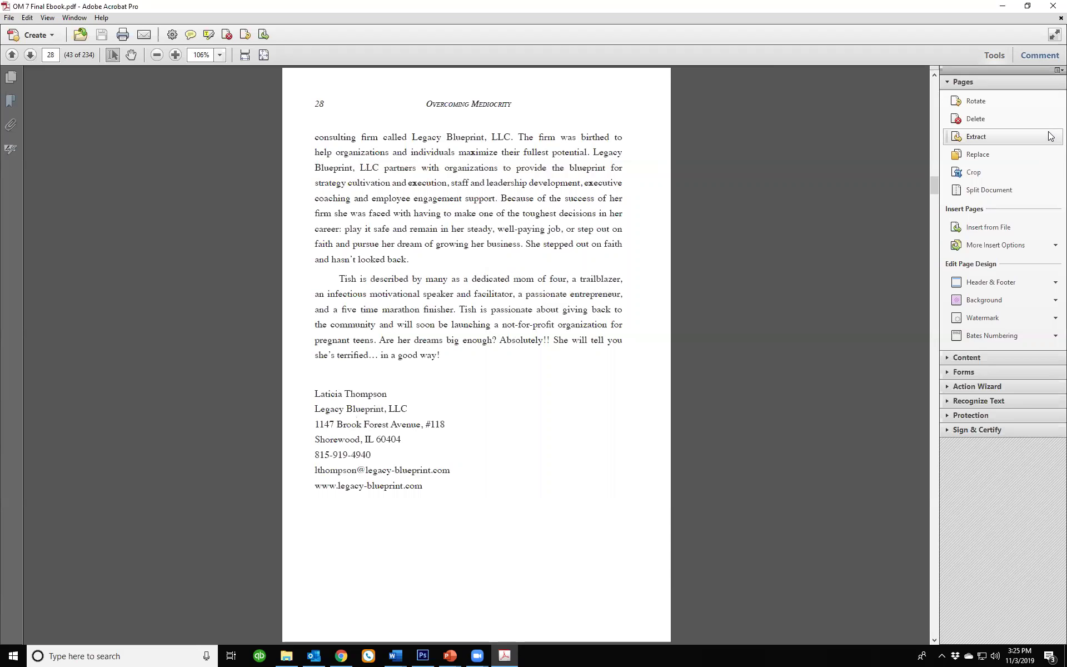
{"action": "left_click", "coordinate": [1003, 127]}
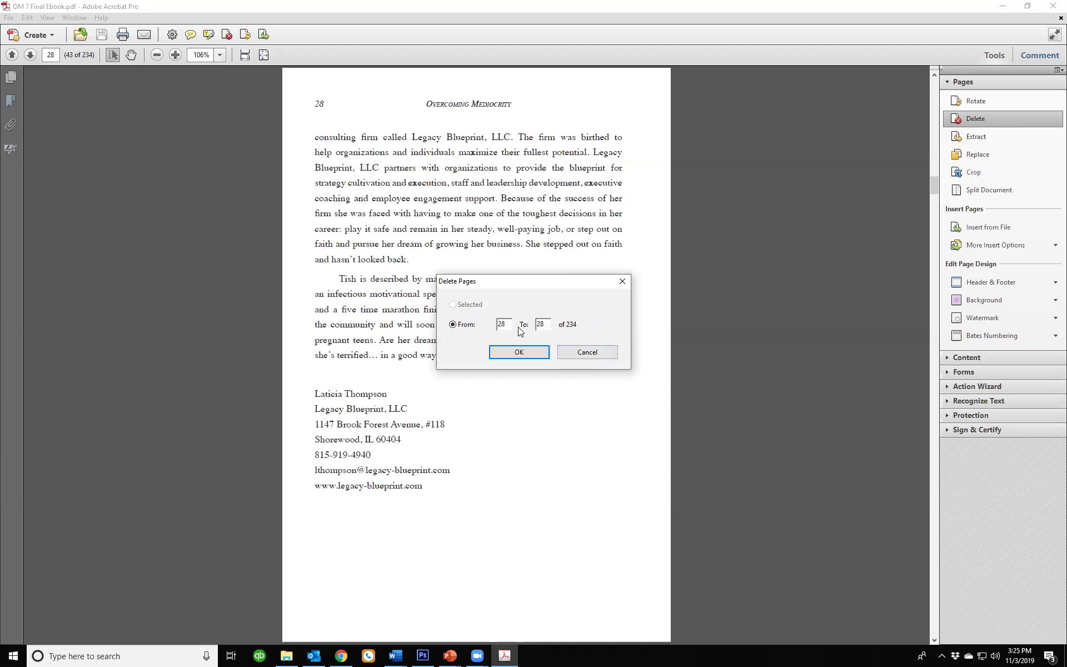
{"action": "left_click_drag", "start_coordinate": [504, 324], "coordinate": [493, 325]}
{"action": "type", "text": "1"}
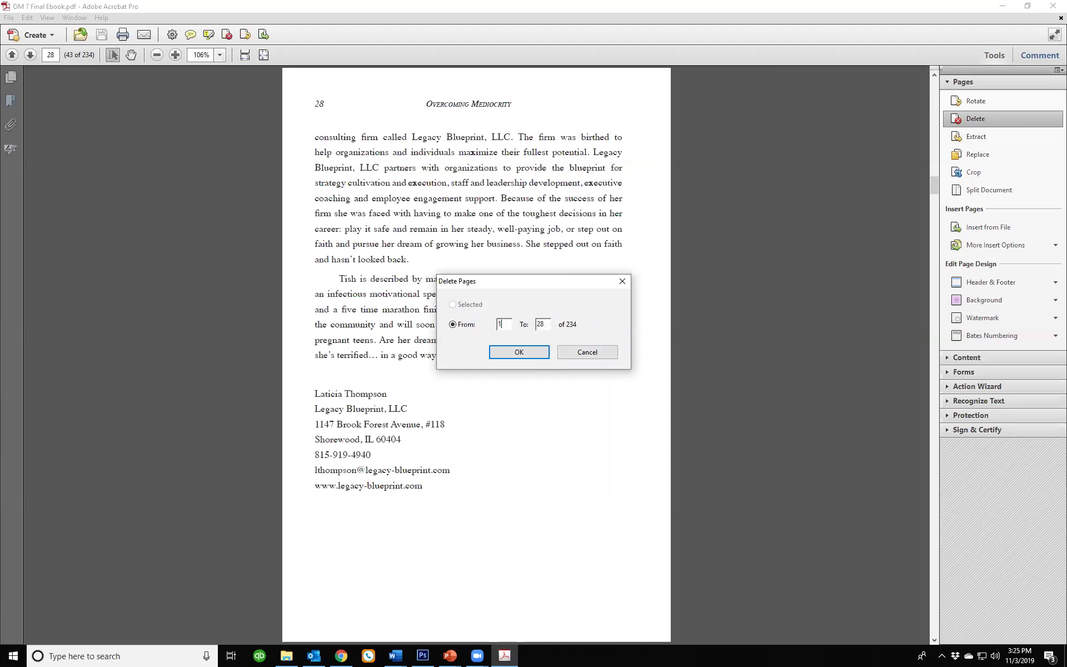
{"action": "left_click", "coordinate": [515, 354]}
Confirm removing pages 1–28 and scroll through the Journey to Peace chapter.
{"action": "left_click", "coordinate": [605, 354]}
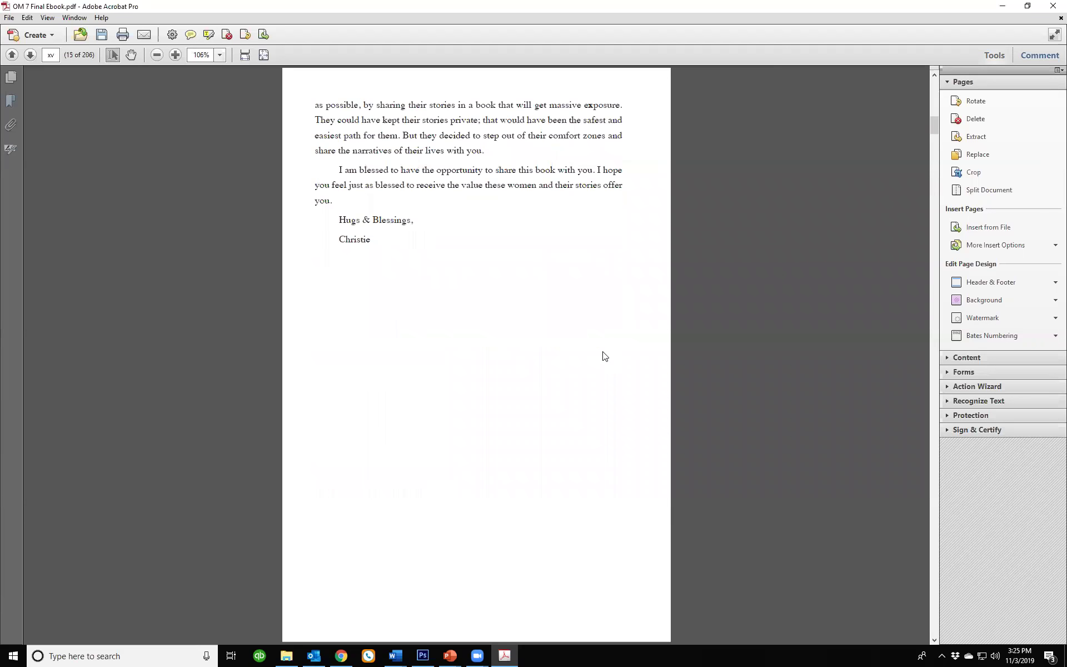
{"action": "scroll", "coordinate": [605, 356], "scroll_direction": "down", "scroll_amount": 5}
{"action": "scroll", "coordinate": [599, 356], "scroll_direction": "down", "scroll_amount": 3}
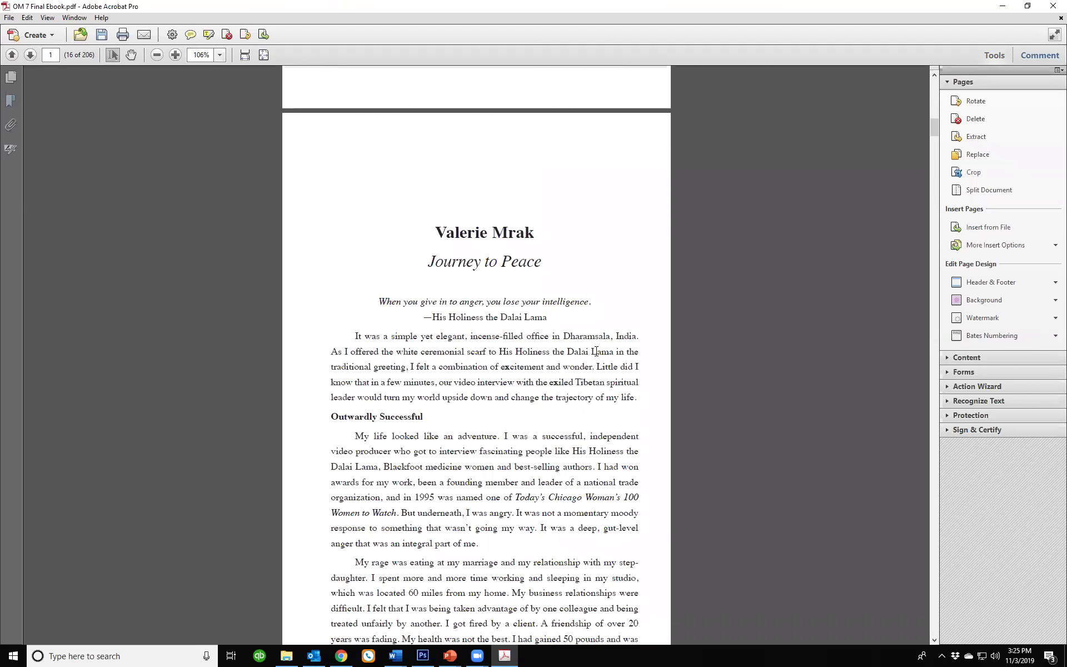
{"action": "scroll", "coordinate": [595, 351], "scroll_direction": "down", "scroll_amount": 20}
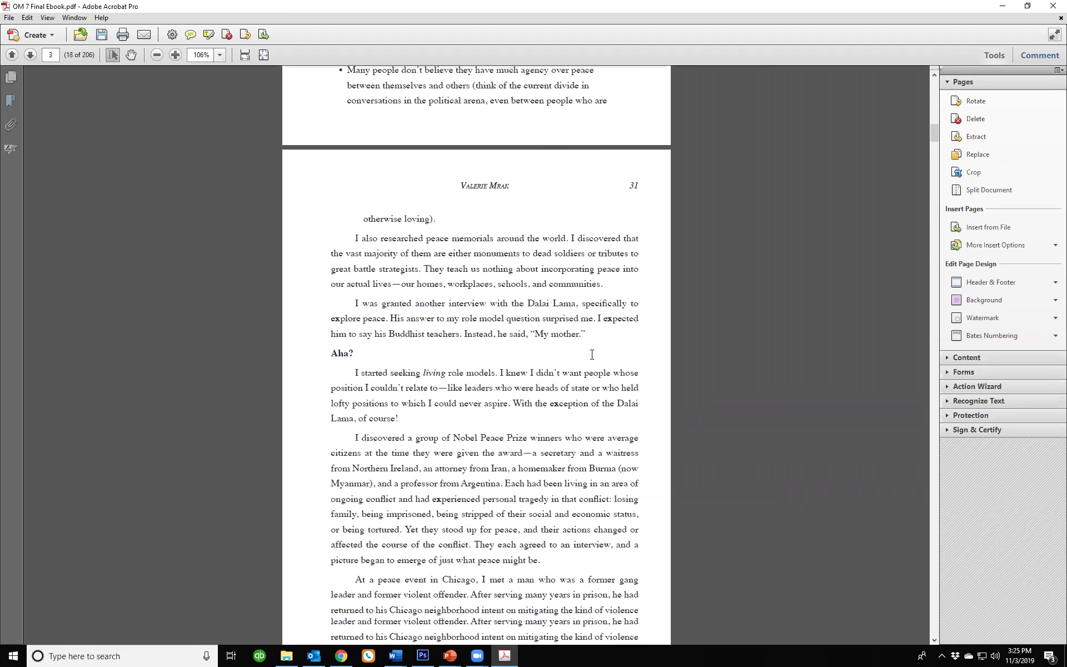
{"action": "scroll", "coordinate": [592, 356], "scroll_direction": "down", "scroll_amount": 20}
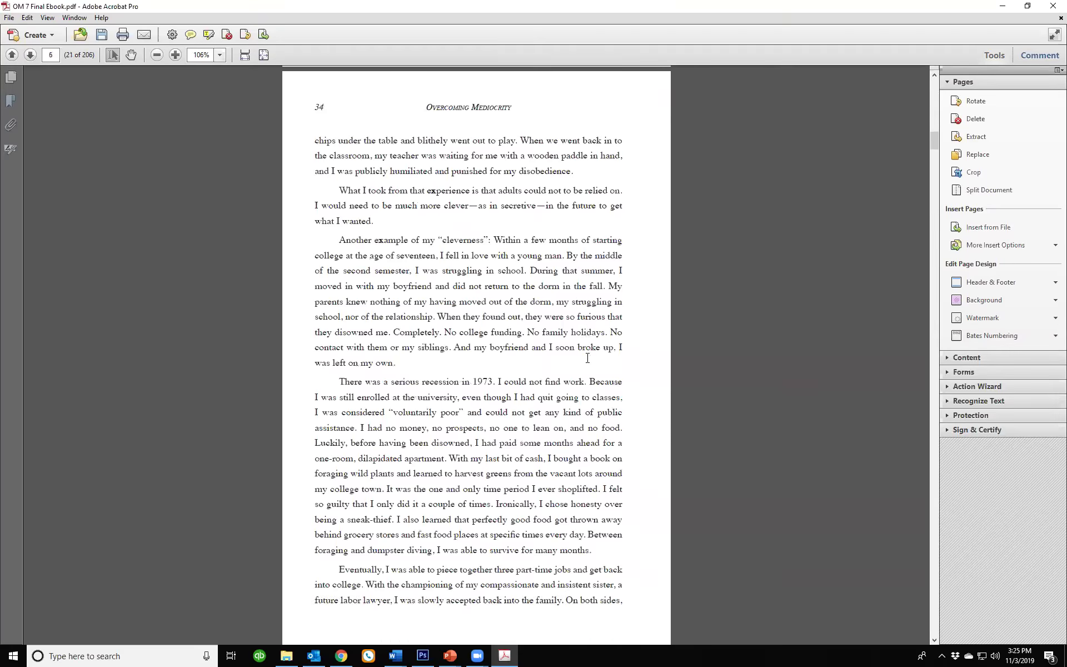
{"action": "scroll", "coordinate": [588, 358], "scroll_direction": "down", "scroll_amount": 20}
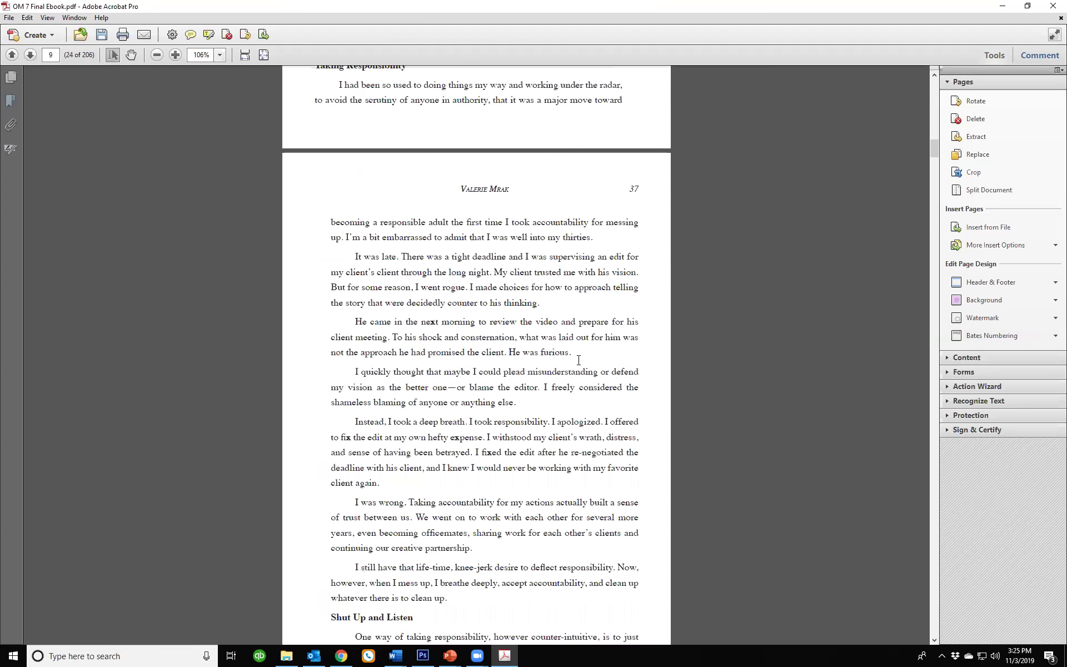
{"action": "scroll", "coordinate": [577, 360], "scroll_direction": "down", "scroll_amount": 20}
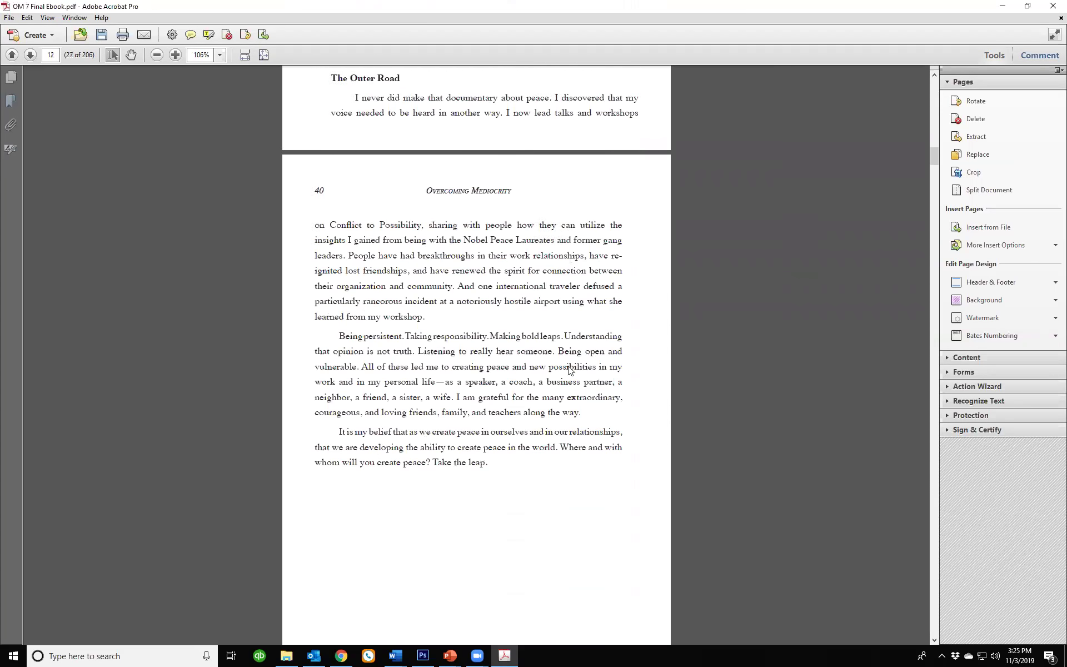
{"action": "scroll", "coordinate": [570, 371], "scroll_direction": "down", "scroll_amount": 20}
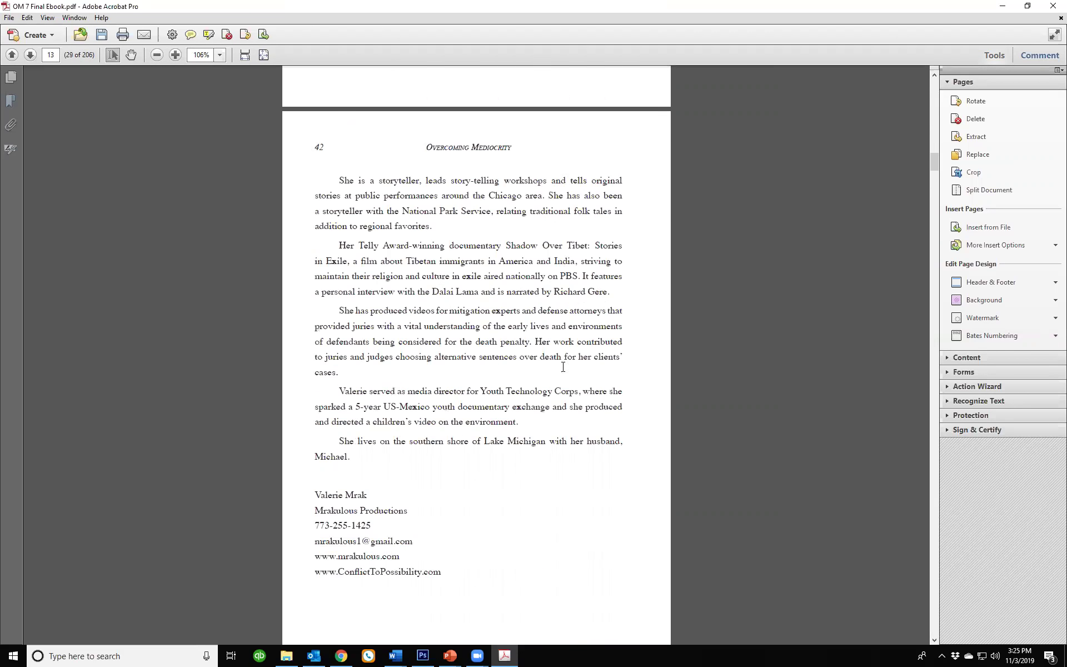
{"action": "scroll", "coordinate": [562, 367], "scroll_direction": "down", "scroll_amount": 20}
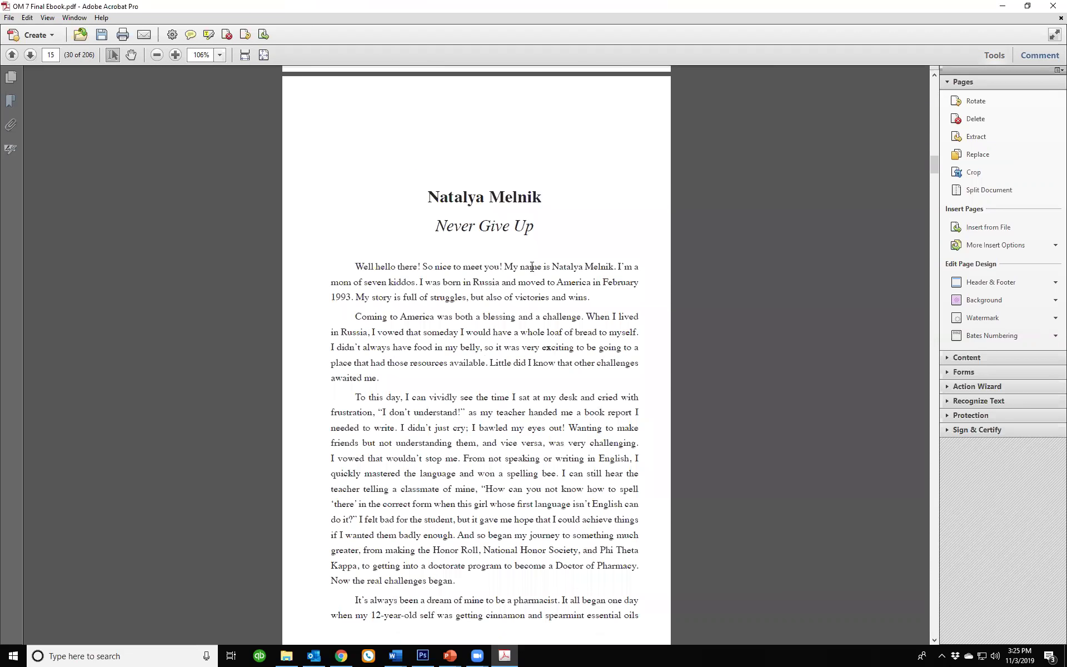
Jump to the last page of the 206-page ebook, with the back-cover promo pages.
{"action": "left_click_drag", "start_coordinate": [530, 266], "coordinate": [532, 267]}
{"action": "scroll", "coordinate": [531, 266], "scroll_direction": "down", "scroll_amount": 1}
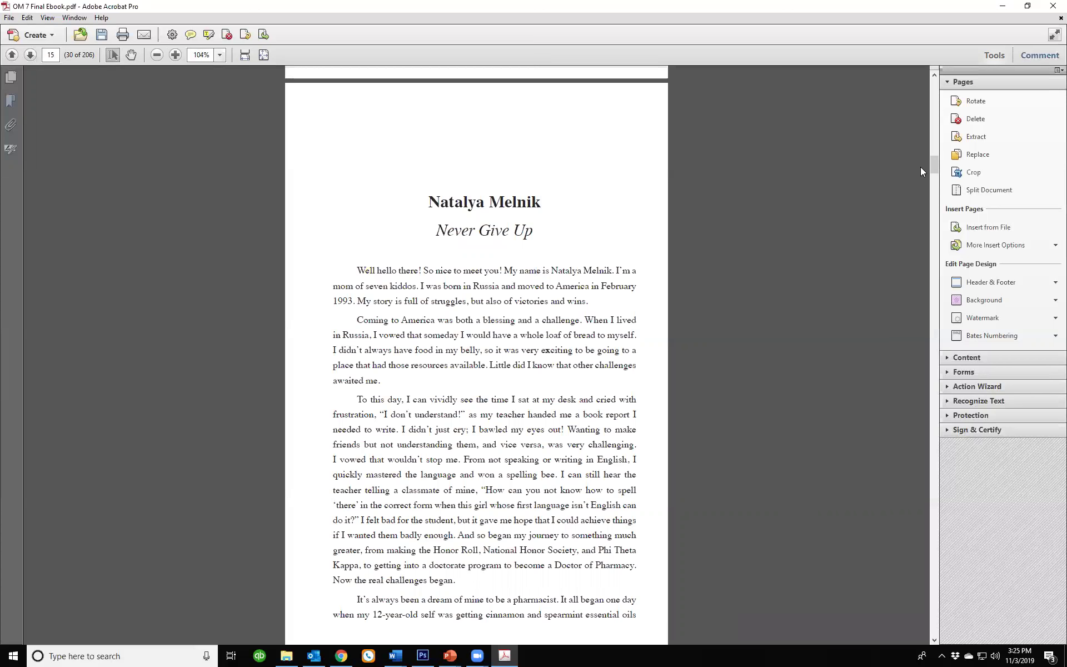
{"action": "left_click_drag", "start_coordinate": [934, 160], "coordinate": [921, 639]}
Select the Share Your Story poster image on the back-cover pages.
{"action": "scroll", "coordinate": [694, 409], "scroll_direction": "up", "scroll_amount": 15}
{"action": "scroll", "coordinate": [692, 409], "scroll_direction": "up", "scroll_amount": 3}
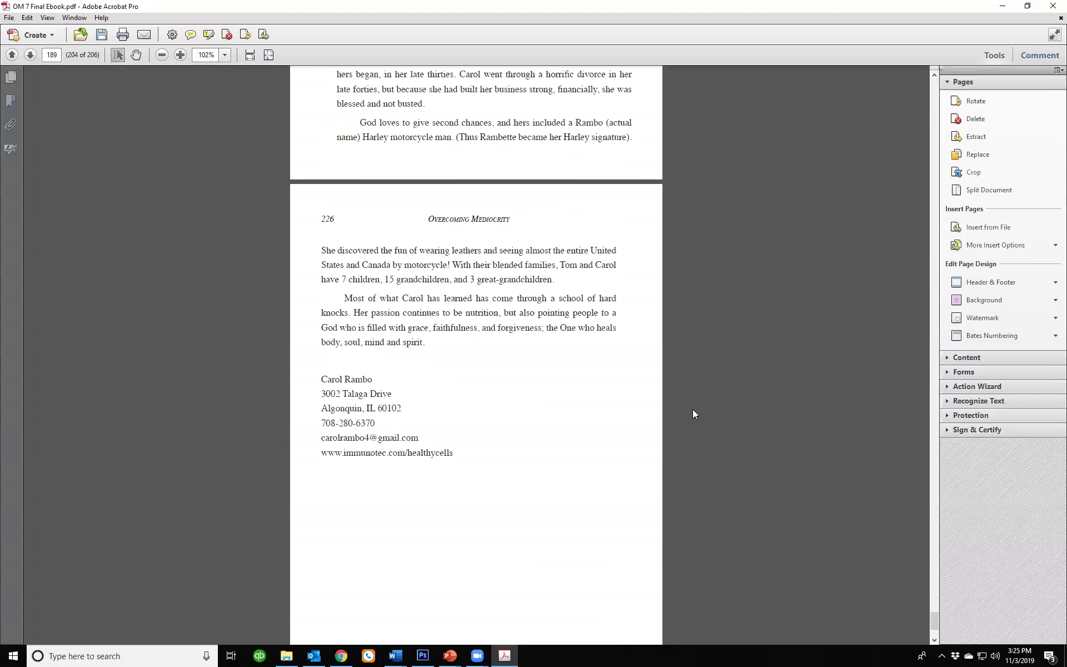
{"action": "scroll", "coordinate": [692, 413], "scroll_direction": "down", "scroll_amount": 10}
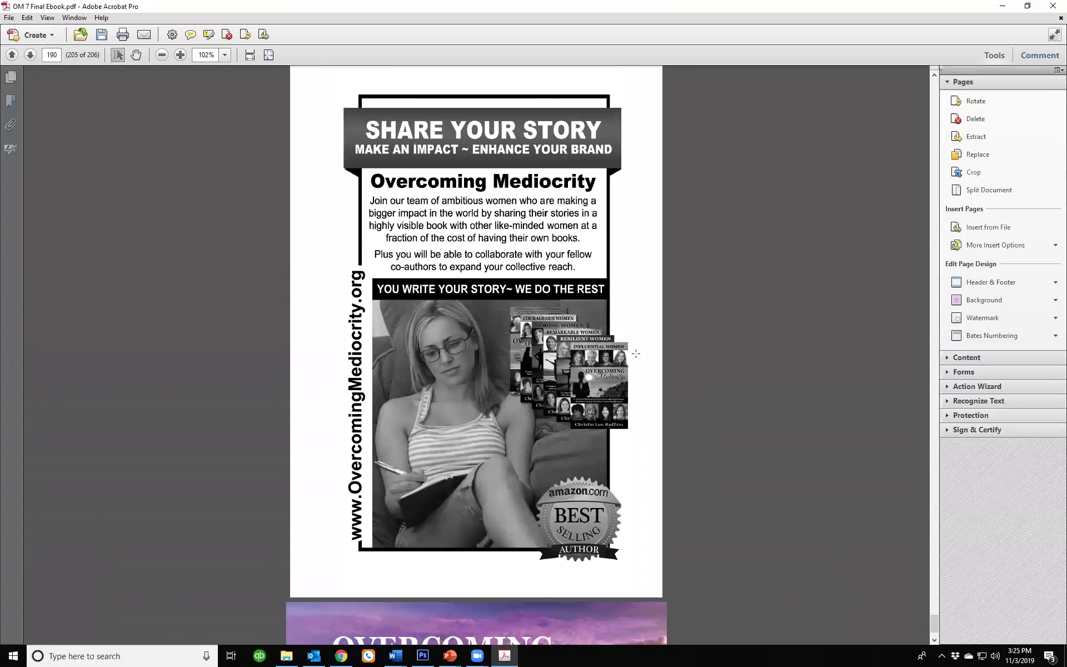
{"action": "left_click", "coordinate": [624, 252]}
{"action": "left_click", "coordinate": [655, 247]}
{"action": "scroll", "coordinate": [684, 250], "scroll_direction": "up", "scroll_amount": 1}
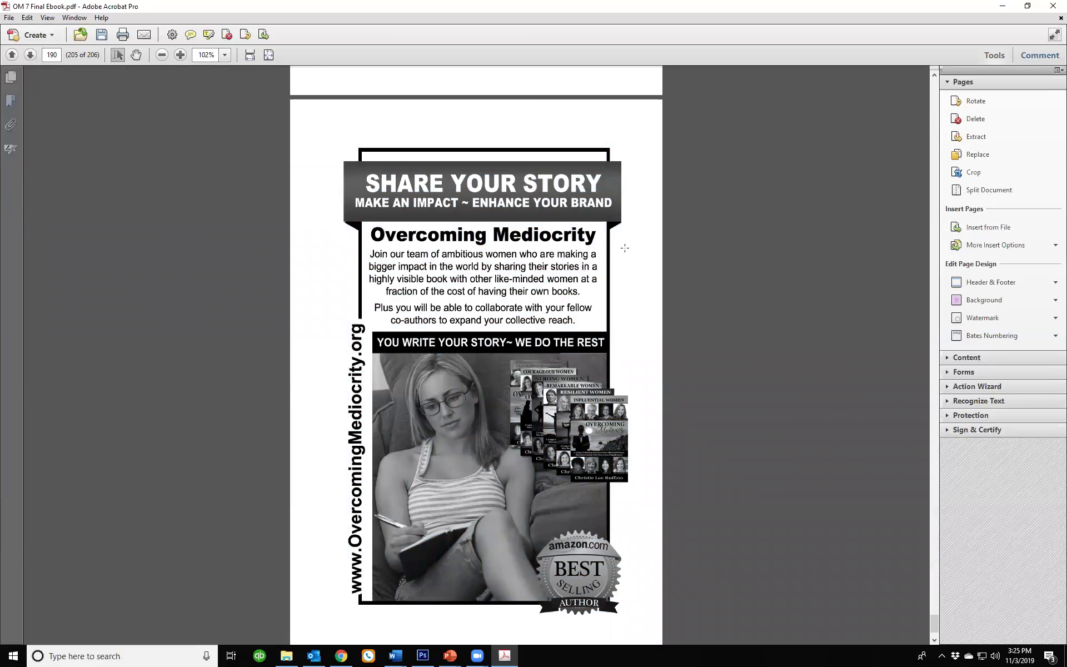
{"action": "left_click", "coordinate": [625, 251]}
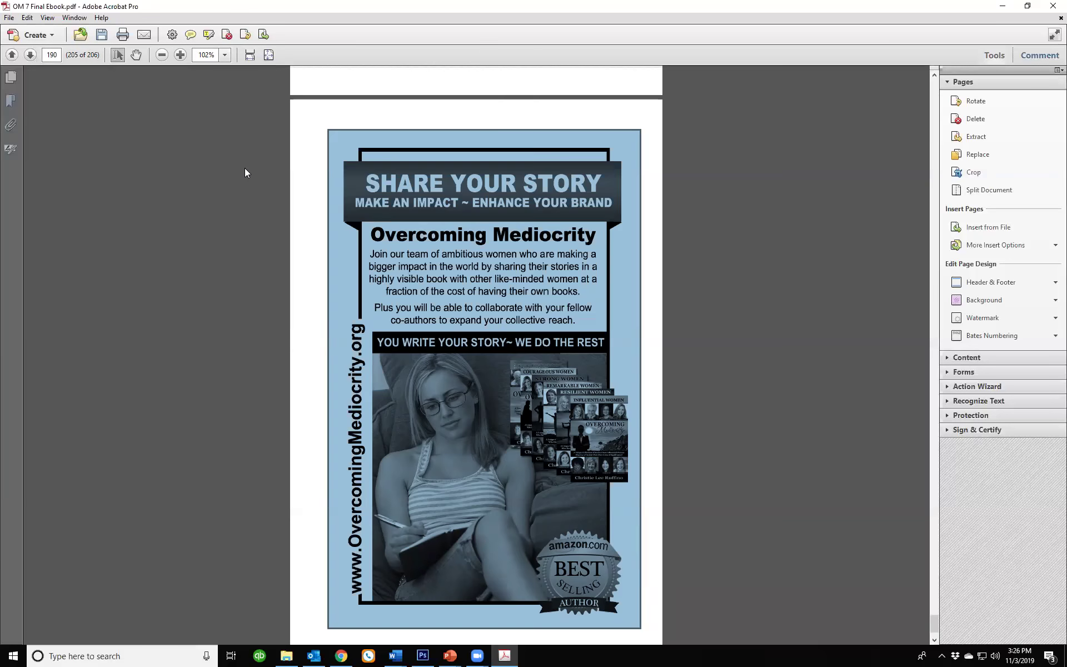
Return to the top and scroll down to where the Never Give Up chapter begins.
{"action": "scroll", "coordinate": [245, 169], "scroll_direction": "down", "scroll_amount": 10}
{"action": "scroll", "coordinate": [237, 170], "scroll_direction": "up", "scroll_amount": 10}
{"action": "left_click_drag", "start_coordinate": [935, 622], "coordinate": [940, 82]}
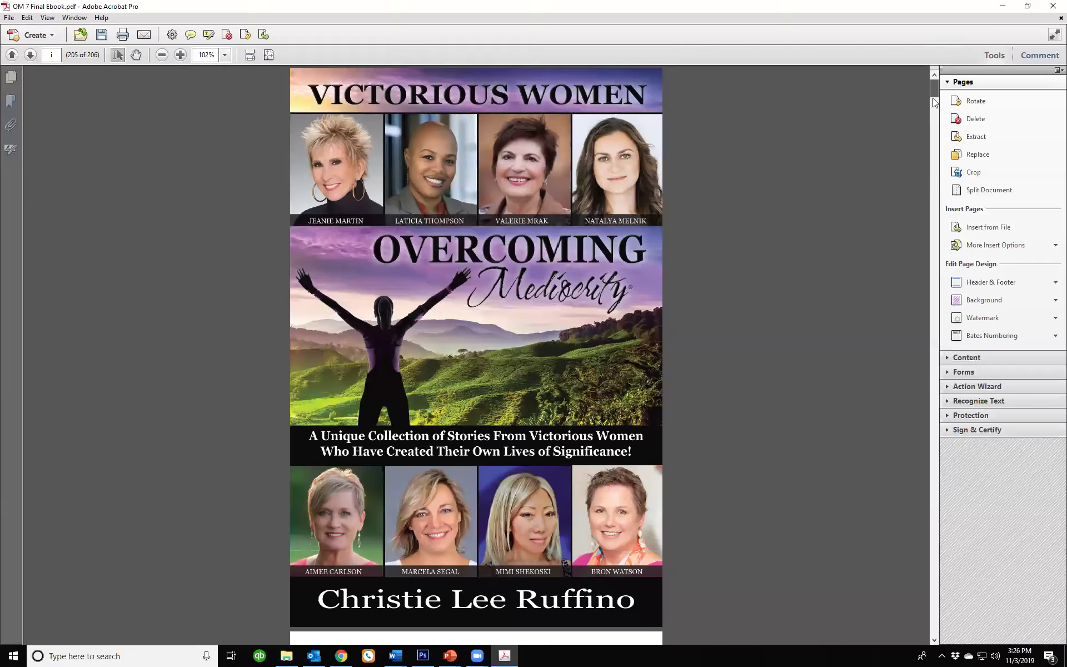
{"action": "scroll", "coordinate": [774, 169], "scroll_direction": "down", "scroll_amount": 20}
{"action": "scroll", "coordinate": [745, 167], "scroll_direction": "down", "scroll_amount": 12}
{"action": "scroll", "coordinate": [739, 170], "scroll_direction": "down", "scroll_amount": 20}
{"action": "scroll", "coordinate": [721, 186], "scroll_direction": "down", "scroll_amount": 20}
{"action": "scroll", "coordinate": [719, 190], "scroll_direction": "down", "scroll_amount": 15}
{"action": "scroll", "coordinate": [715, 188], "scroll_direction": "down", "scroll_amount": 15}
{"action": "scroll", "coordinate": [691, 226], "scroll_direction": "down", "scroll_amount": 20}
{"action": "scroll", "coordinate": [691, 230], "scroll_direction": "down", "scroll_amount": 1}
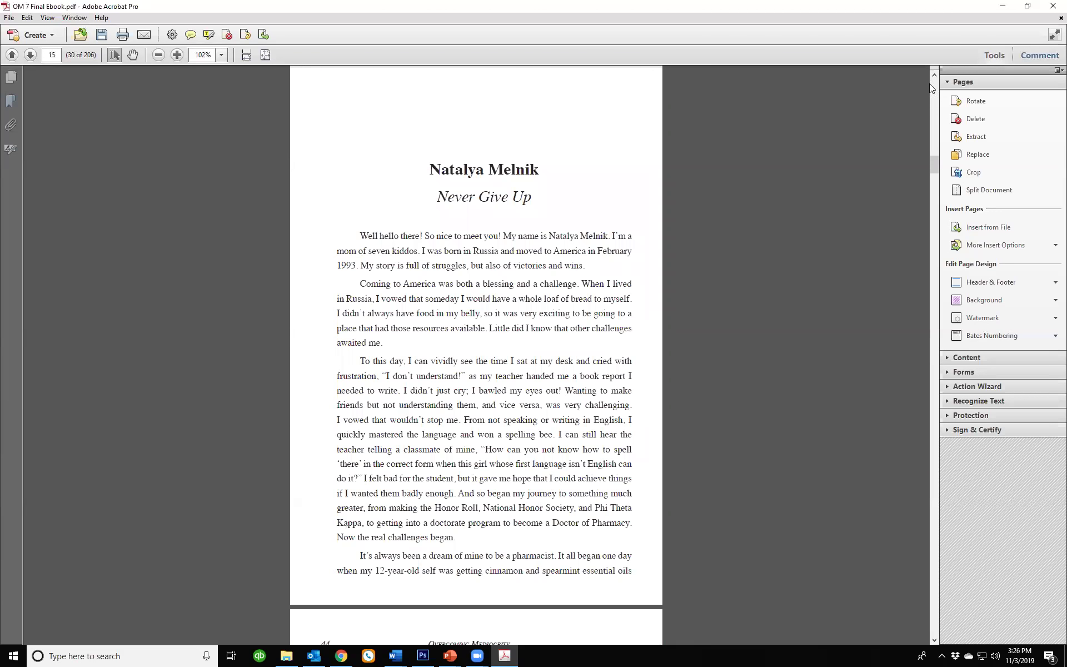
Delete pages 15 to 190, correcting the end page from 198 to 190, and confirm.
{"action": "left_click", "coordinate": [974, 120]}
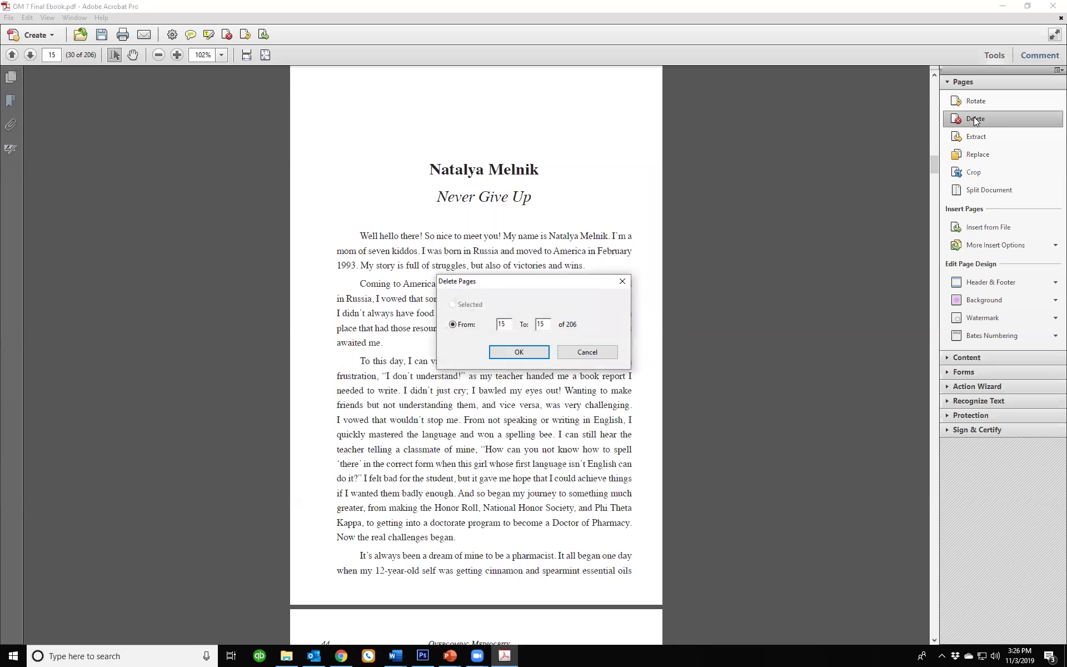
{"action": "left_click", "coordinate": [539, 325]}
{"action": "type", "text": "1"}
{"action": "type", "text": "98"}
{"action": "key", "text": "BackSpace"}
{"action": "type", "text": "0"}
{"action": "left_click", "coordinate": [521, 350]}
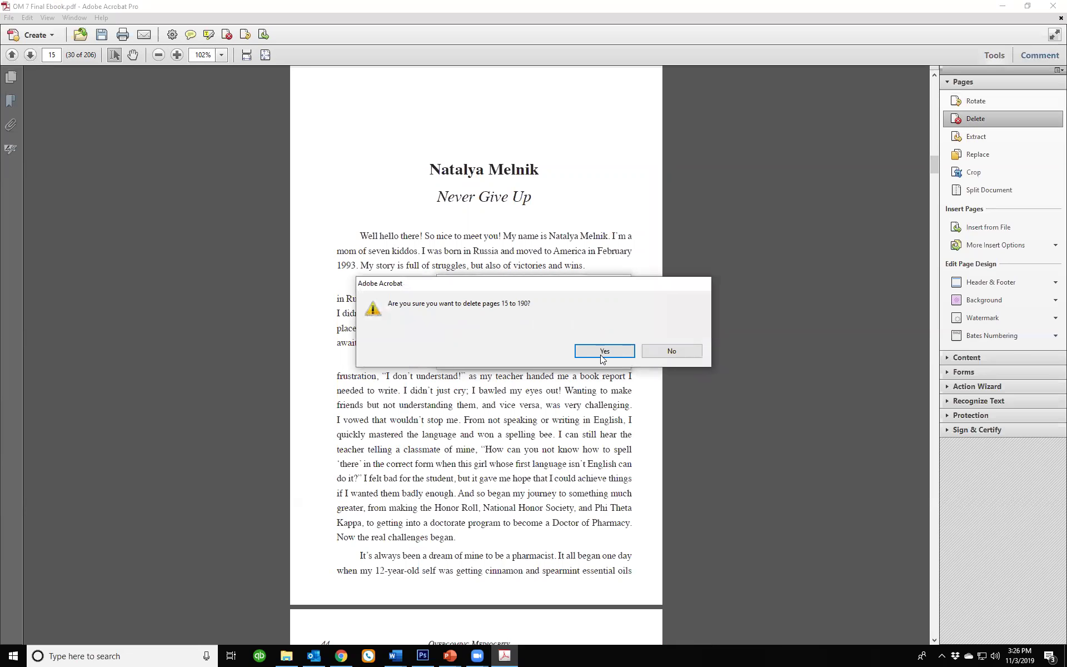
{"action": "left_click", "coordinate": [622, 353]}
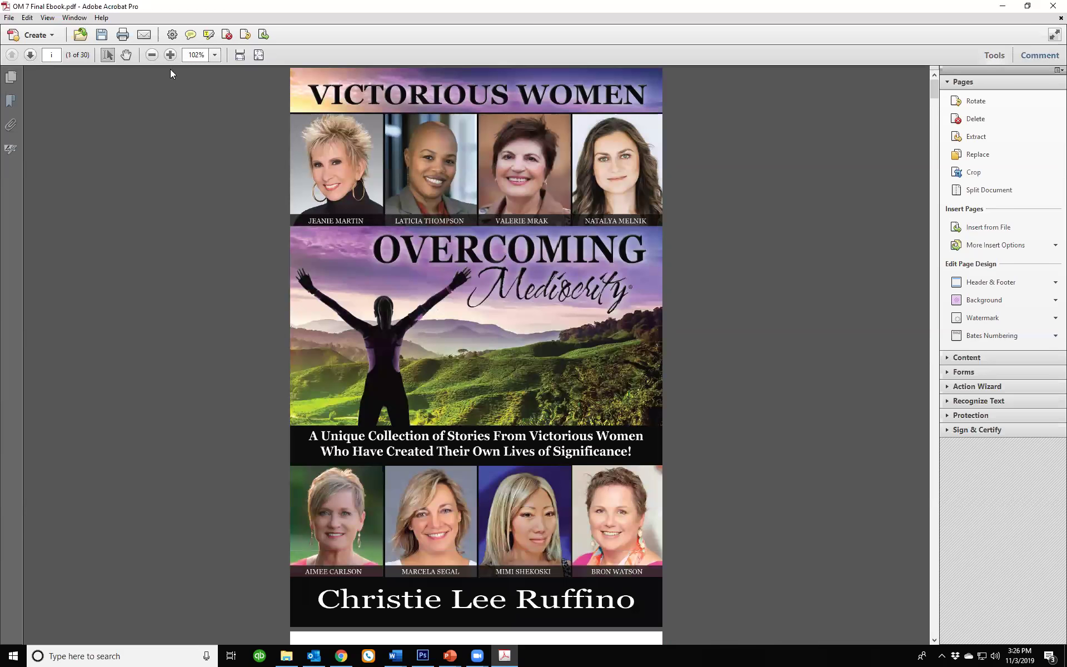
{"action": "left_click", "coordinate": [153, 55]}
{"action": "left_click", "coordinate": [152, 55]}
{"action": "left_click", "coordinate": [152, 55]}
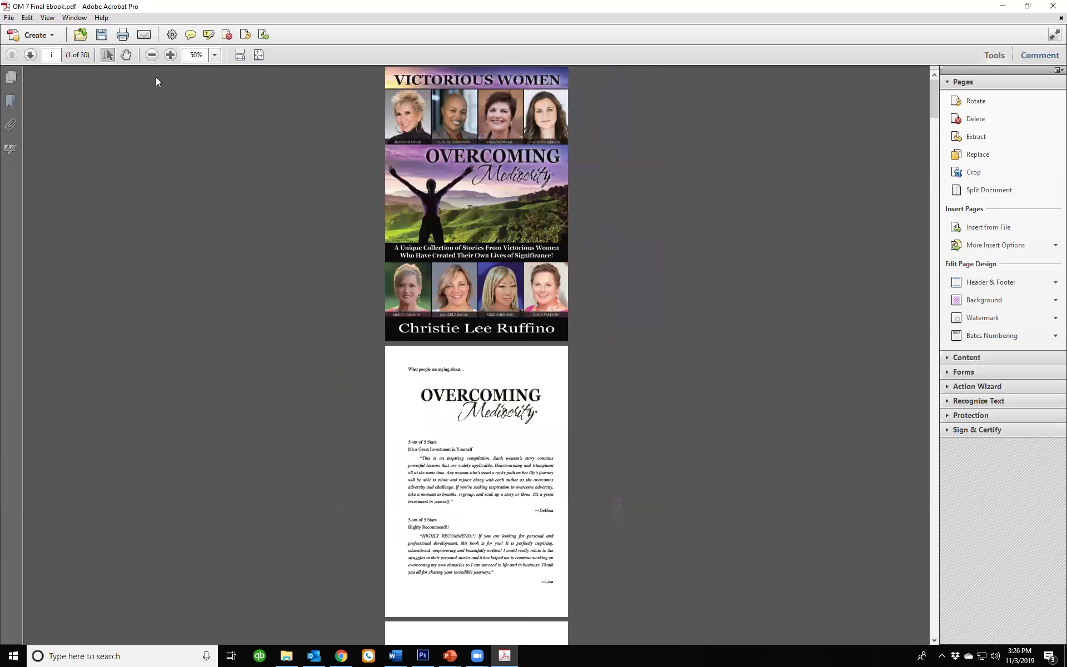
{"action": "scroll", "coordinate": [482, 282], "scroll_direction": "down", "scroll_amount": 10}
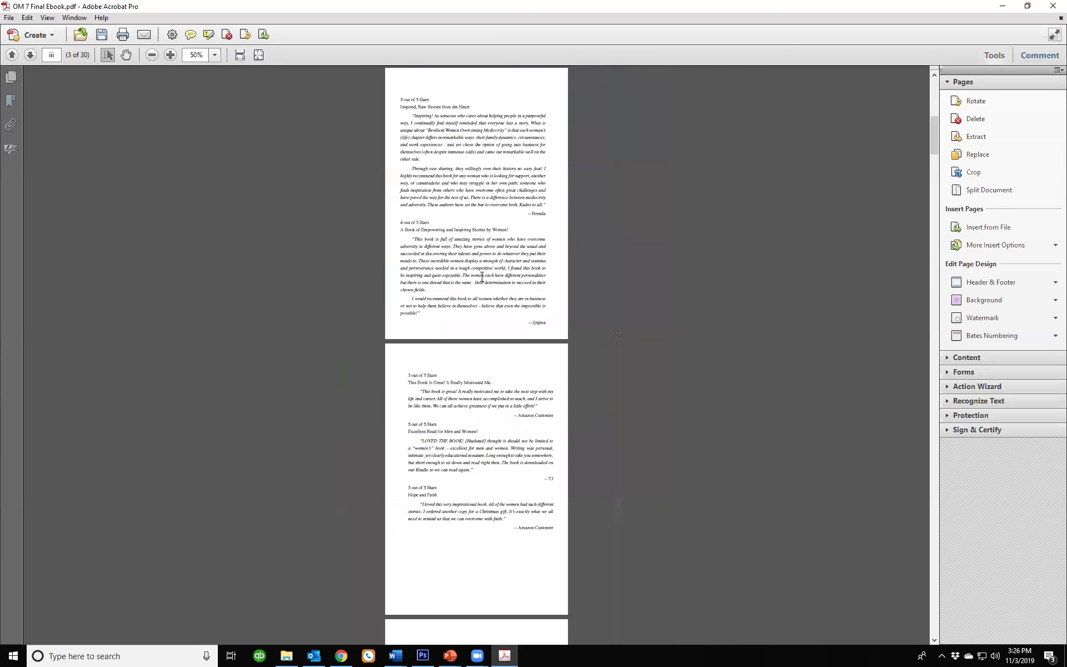
{"action": "scroll", "coordinate": [483, 283], "scroll_direction": "up", "scroll_amount": 8}
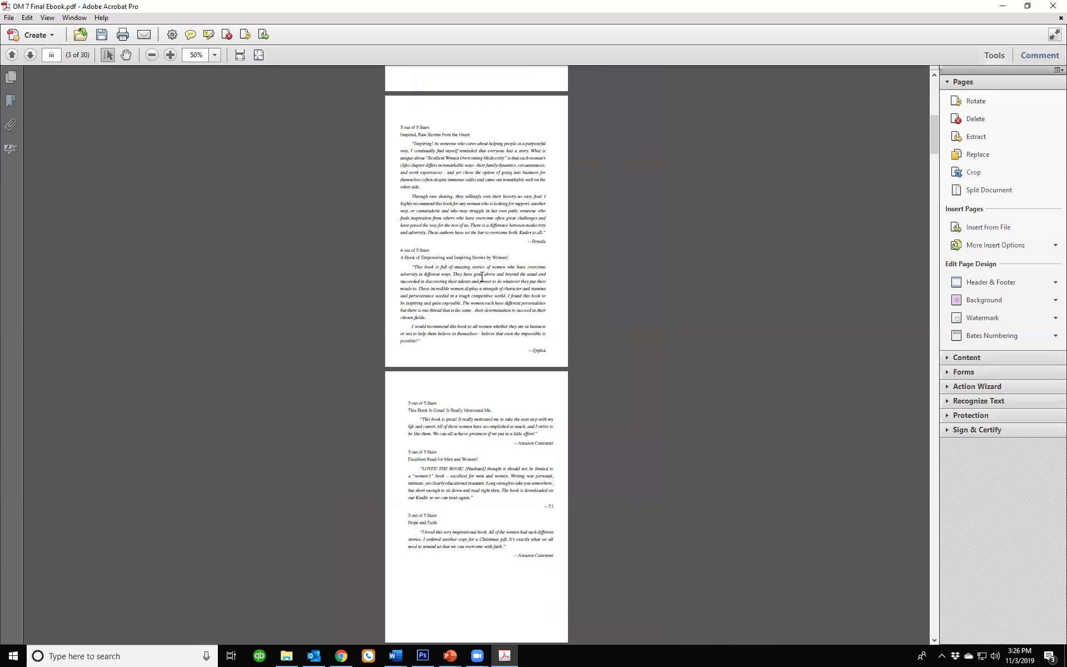
{"action": "scroll", "coordinate": [481, 276], "scroll_direction": "up", "scroll_amount": 8}
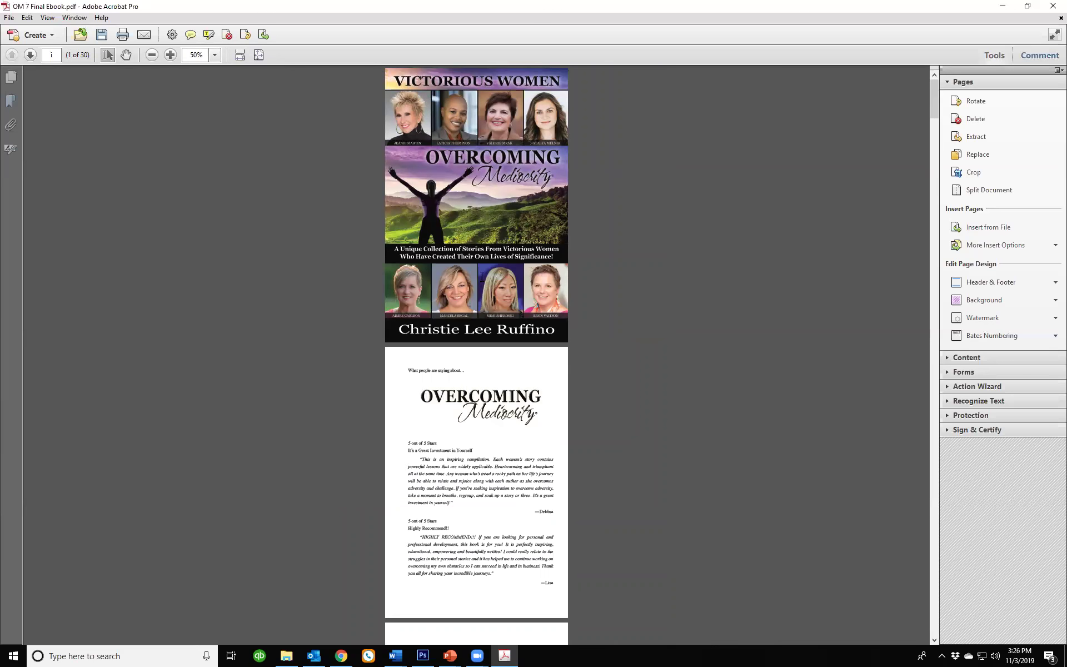
{"action": "scroll", "coordinate": [482, 278], "scroll_direction": "down", "scroll_amount": 6}
{"action": "scroll", "coordinate": [482, 278], "scroll_direction": "down", "scroll_amount": 6}
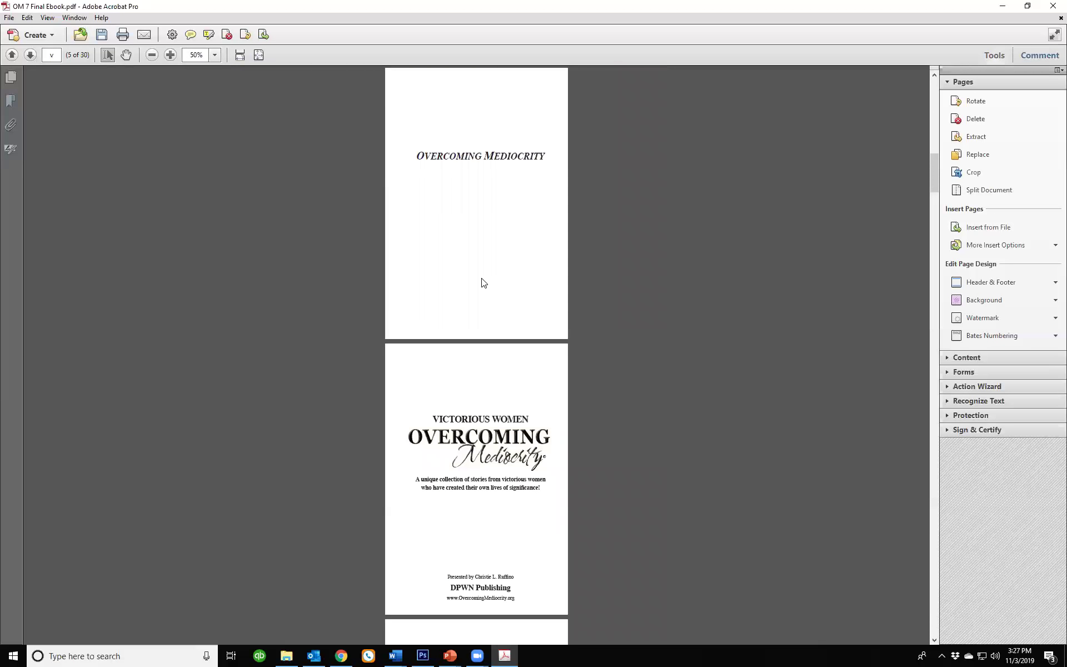
{"action": "scroll", "coordinate": [482, 283], "scroll_direction": "down", "scroll_amount": 6}
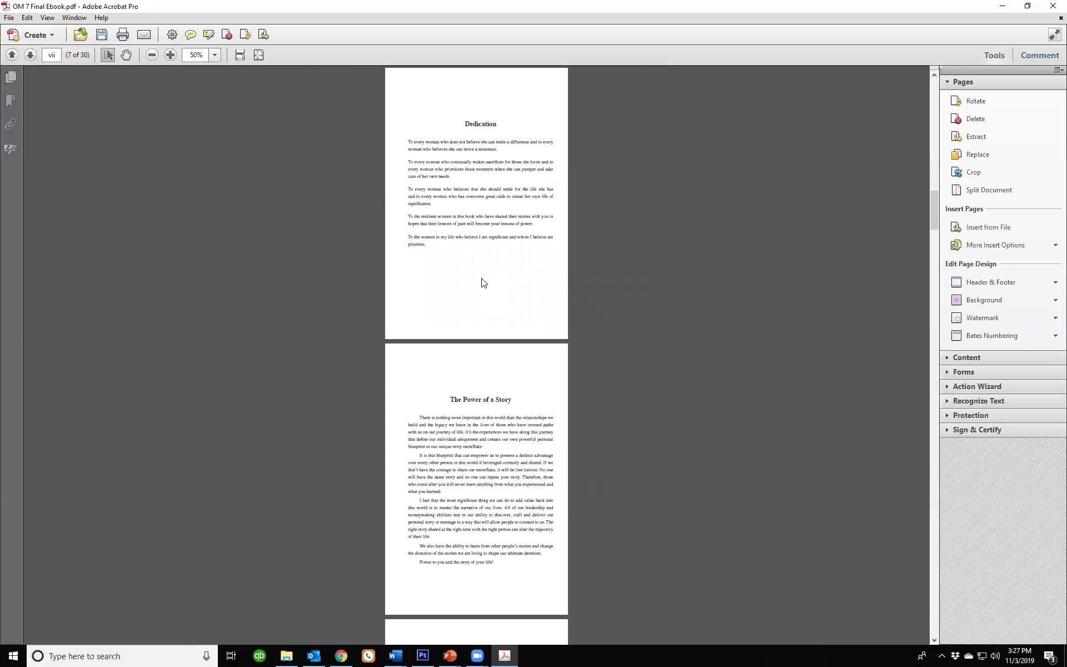
{"action": "scroll", "coordinate": [481, 282], "scroll_direction": "up", "scroll_amount": 6}
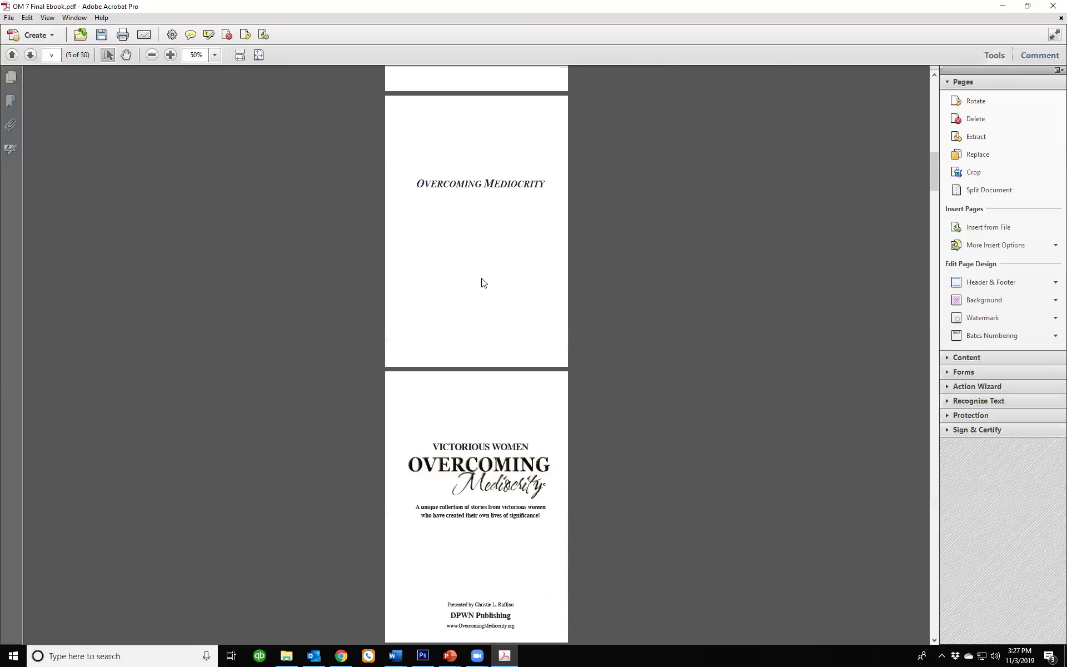
{"action": "scroll", "coordinate": [482, 282], "scroll_direction": "down", "scroll_amount": 2}
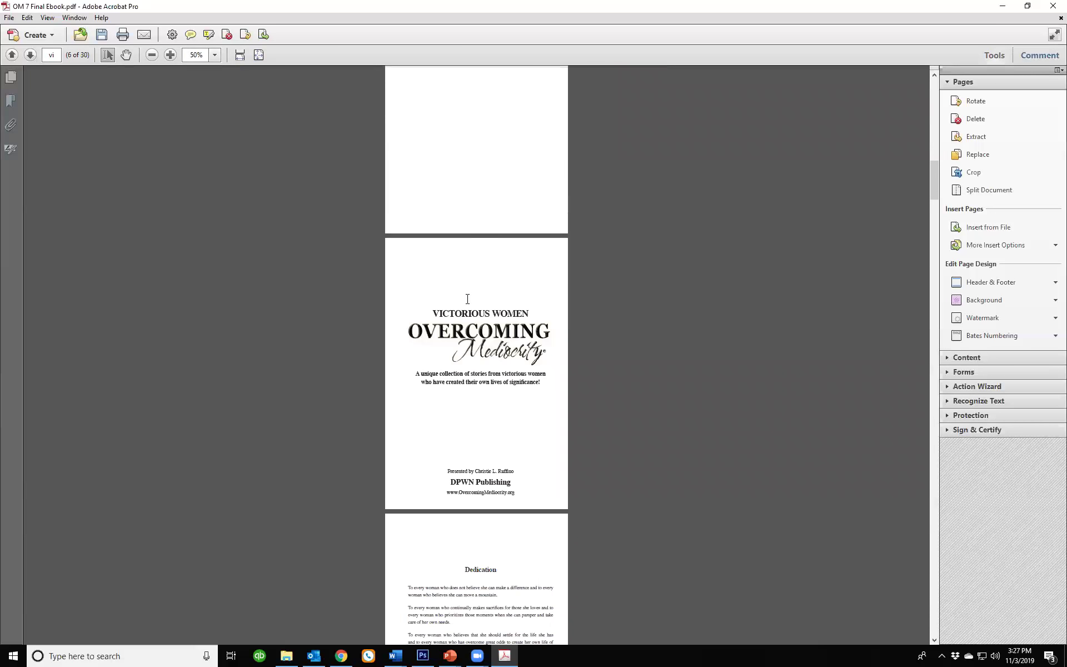
{"action": "scroll", "coordinate": [468, 300], "scroll_direction": "up", "scroll_amount": 1}
{"action": "scroll", "coordinate": [468, 303], "scroll_direction": "down", "scroll_amount": 6}
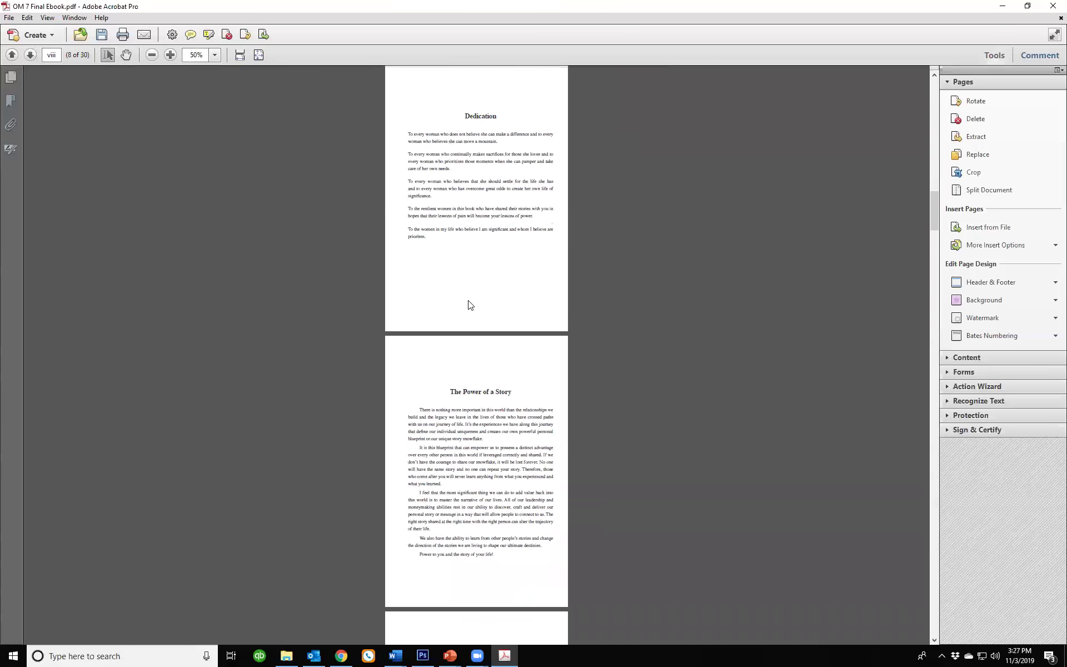
{"action": "scroll", "coordinate": [469, 305], "scroll_direction": "down", "scroll_amount": 1}
{"action": "scroll", "coordinate": [467, 304], "scroll_direction": "down", "scroll_amount": 12}
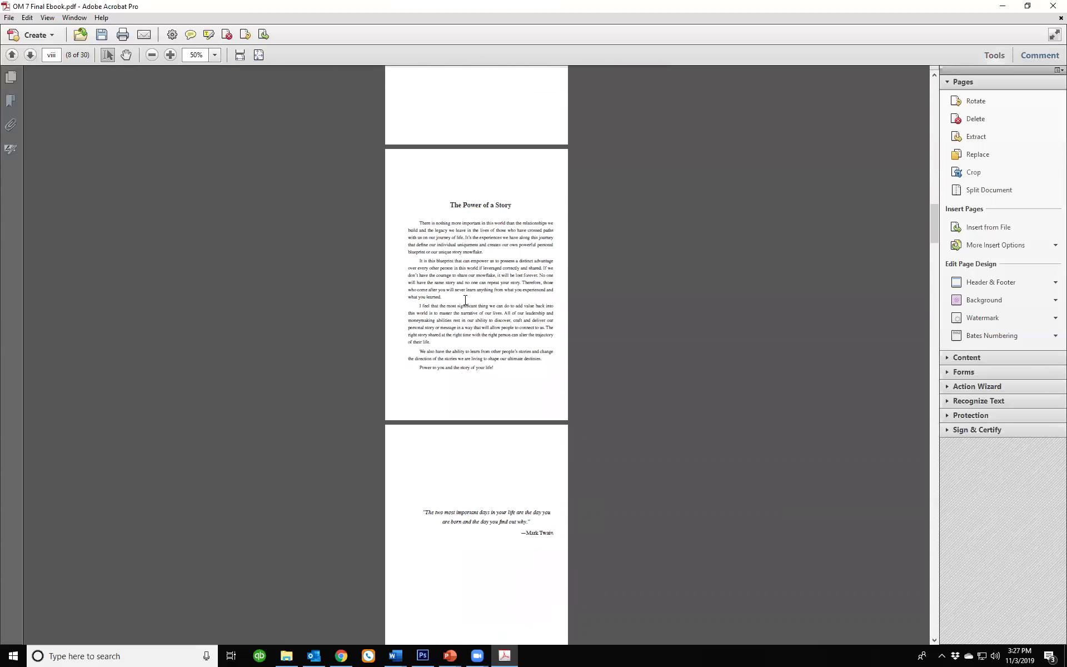
{"action": "scroll", "coordinate": [463, 300], "scroll_direction": "down", "scroll_amount": 14}
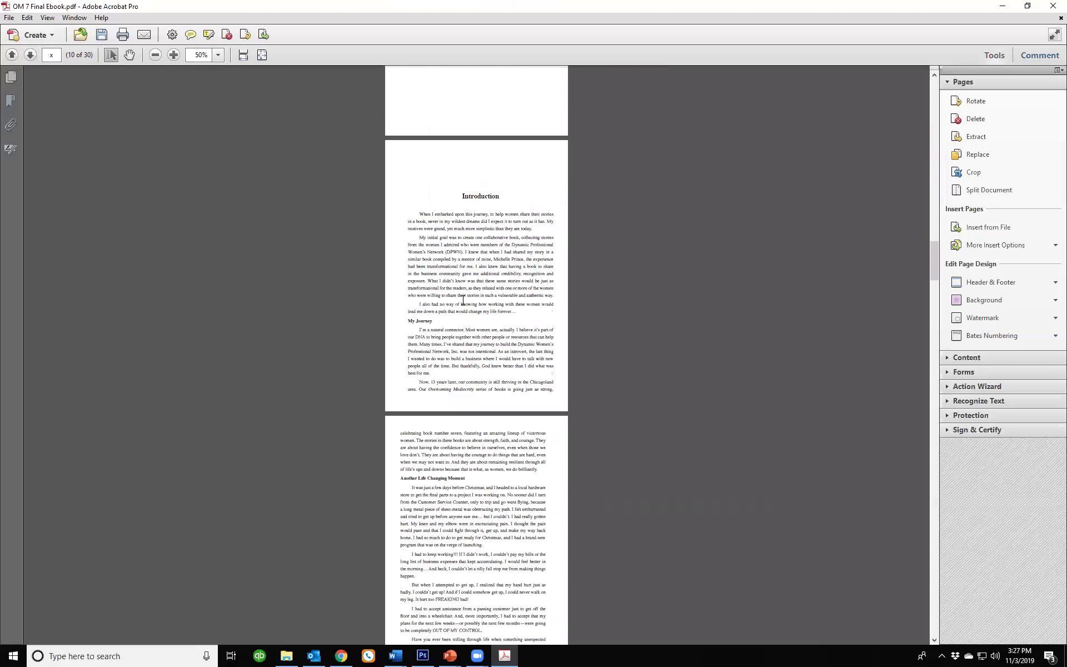
{"action": "scroll", "coordinate": [463, 300], "scroll_direction": "down", "scroll_amount": 1}
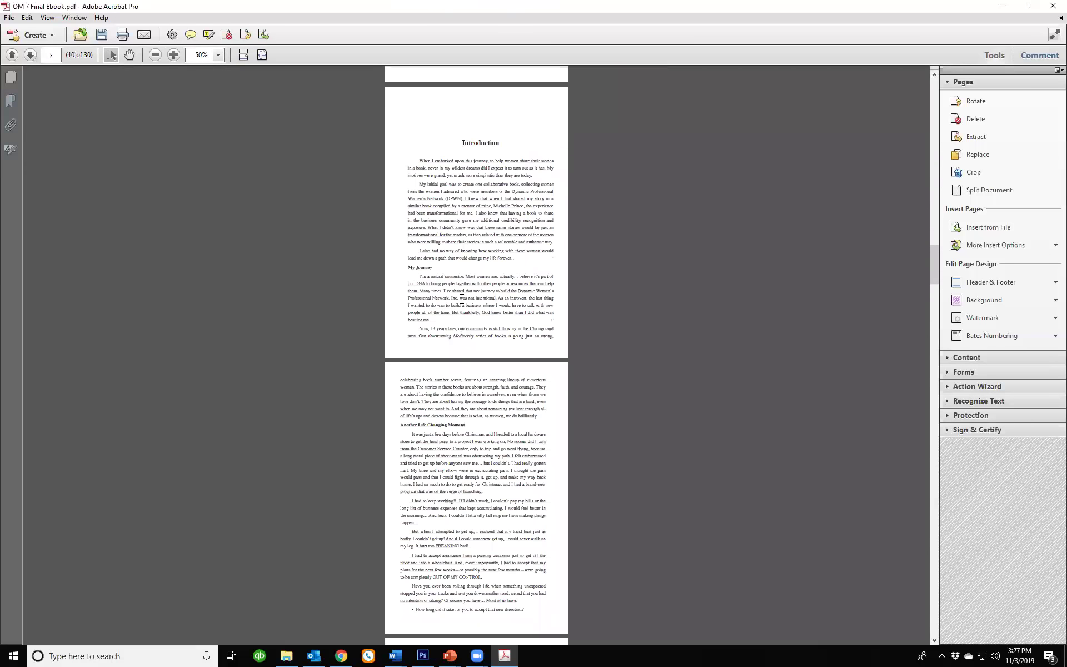
{"action": "scroll", "coordinate": [463, 294], "scroll_direction": "up", "scroll_amount": 3}
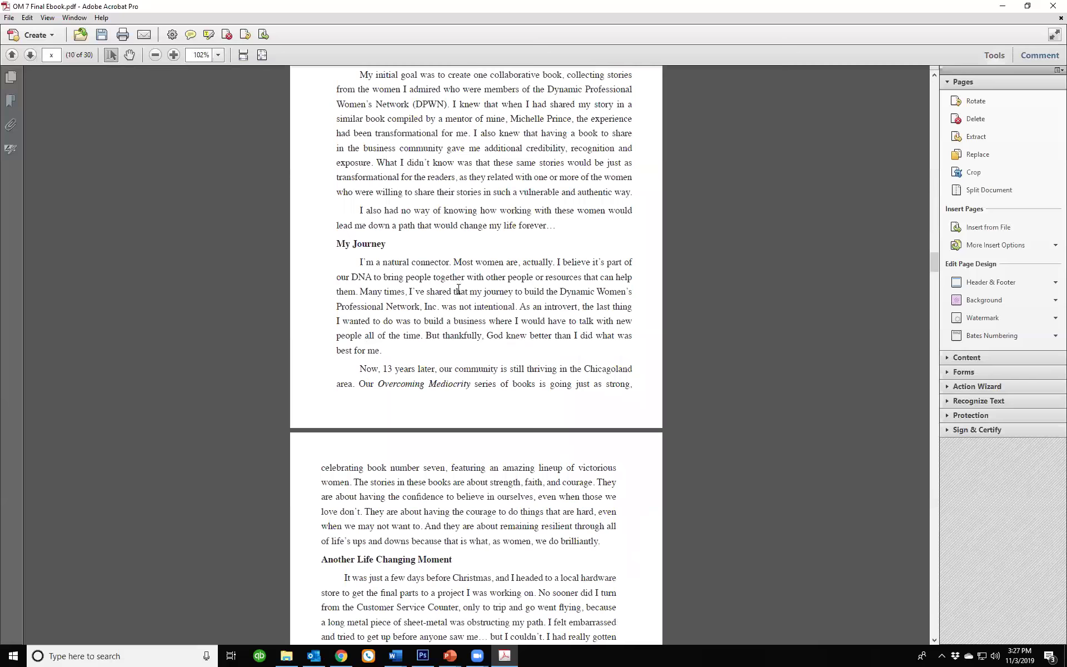
{"action": "scroll", "coordinate": [458, 289], "scroll_direction": "down", "scroll_amount": 15}
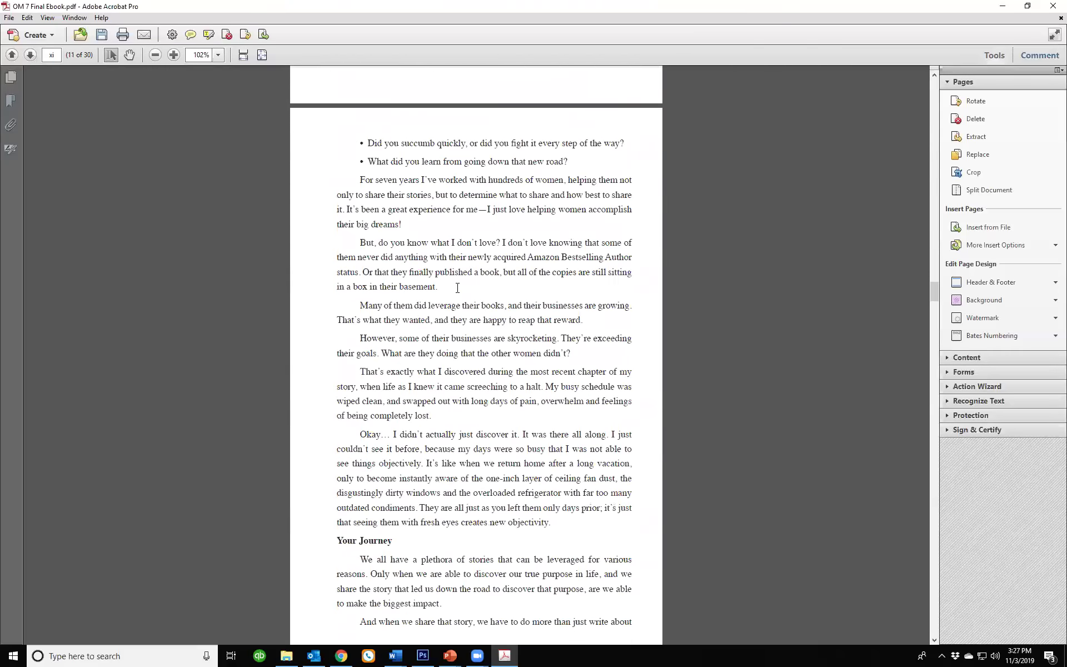
Scroll through the front matter to locate the Introduction pages.
{"action": "scroll", "coordinate": [455, 293], "scroll_direction": "up", "scroll_amount": 20}
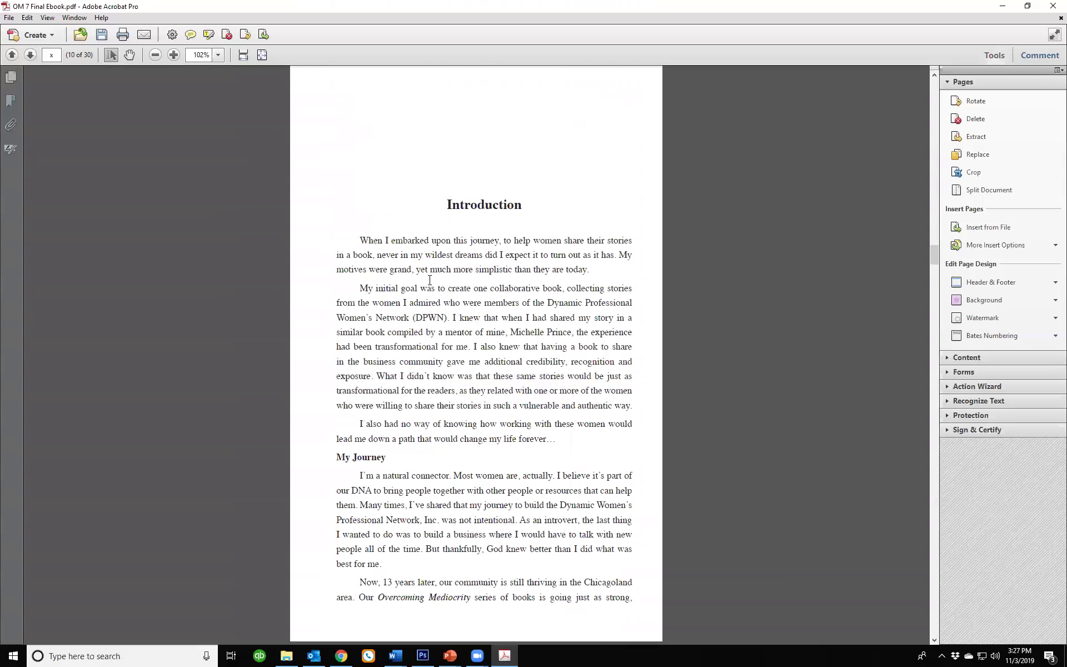
{"action": "scroll", "coordinate": [430, 280], "scroll_direction": "down", "scroll_amount": 3}
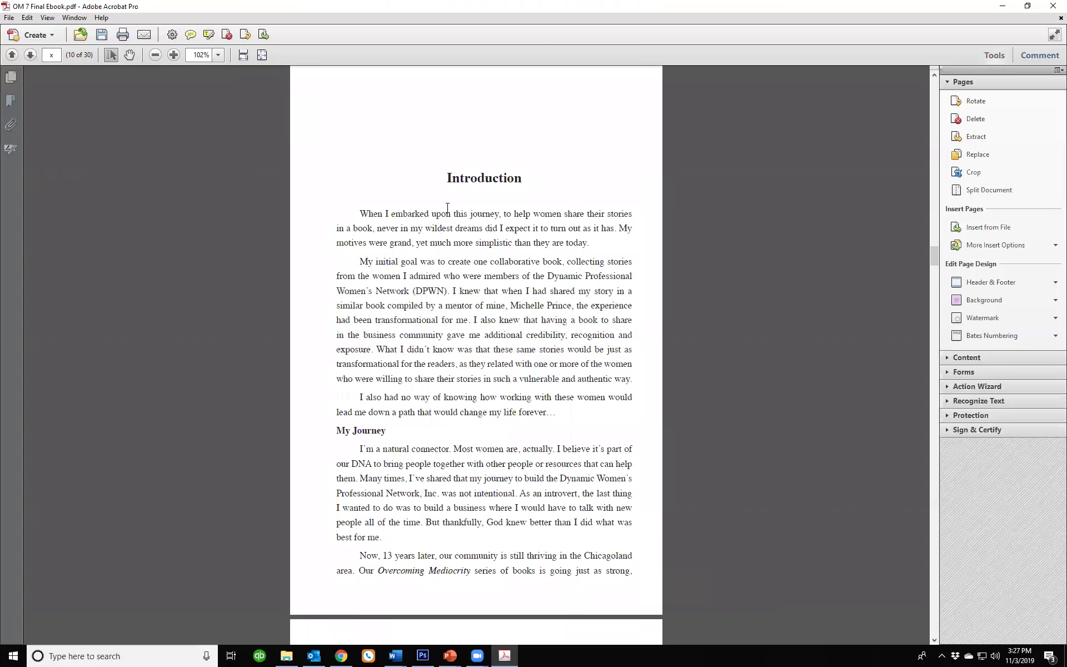
{"action": "scroll", "coordinate": [447, 207], "scroll_direction": "up", "scroll_amount": 1}
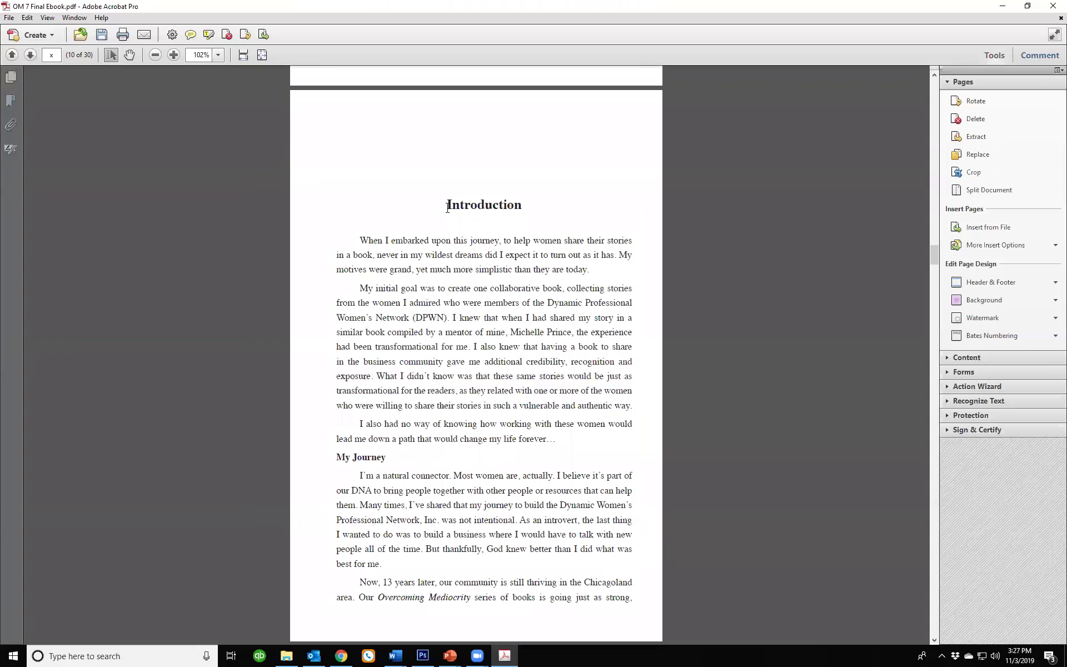
{"action": "scroll", "coordinate": [447, 207], "scroll_direction": "down", "scroll_amount": 20}
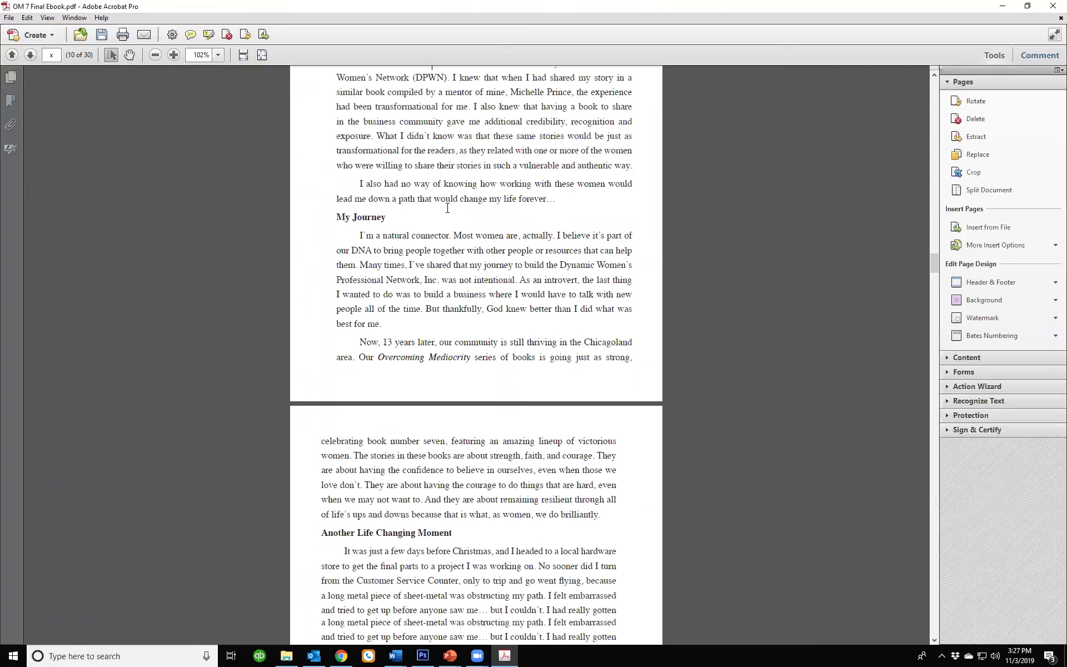
{"action": "scroll", "coordinate": [448, 208], "scroll_direction": "down", "scroll_amount": 20}
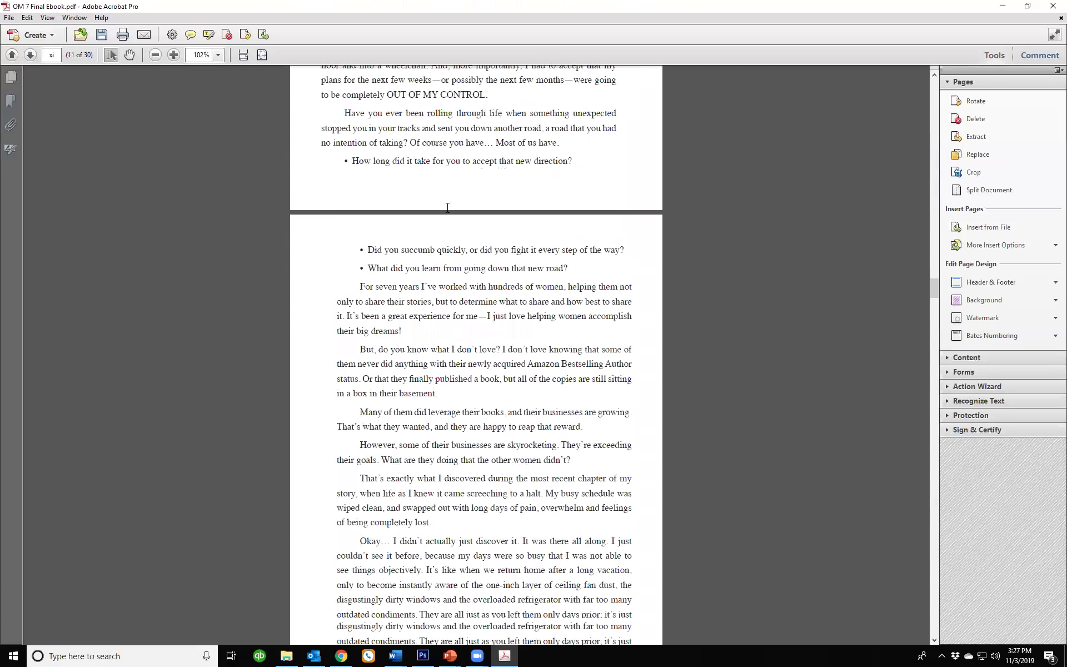
{"action": "scroll", "coordinate": [445, 207], "scroll_direction": "down", "scroll_amount": 15}
{"action": "scroll", "coordinate": [443, 208], "scroll_direction": "down", "scroll_amount": 20}
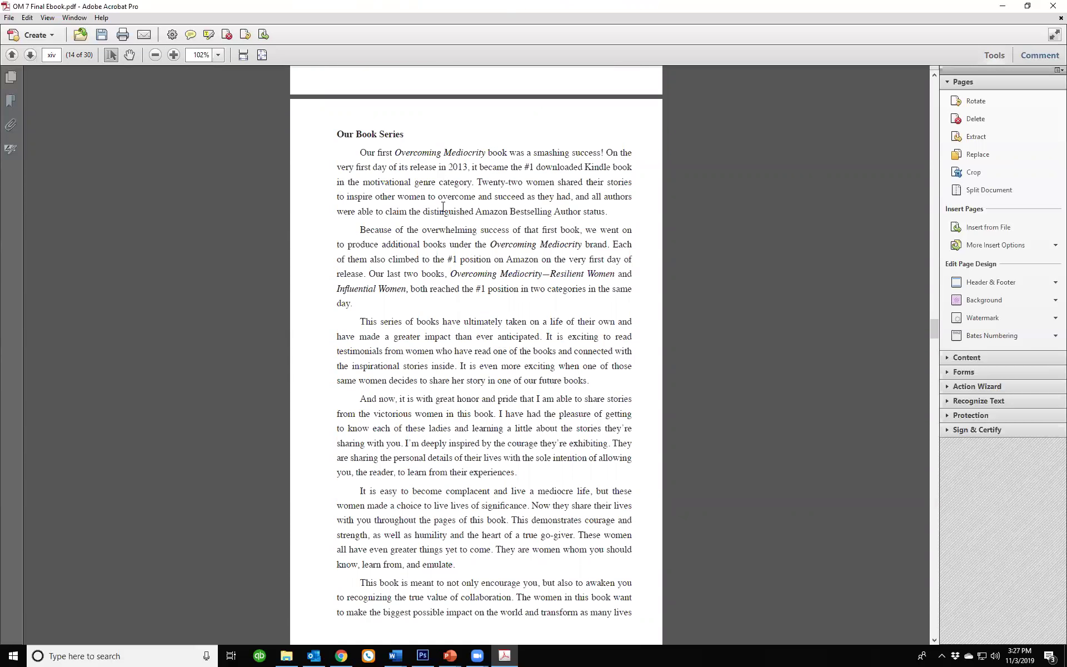
{"action": "scroll", "coordinate": [442, 209], "scroll_direction": "up", "scroll_amount": 12}
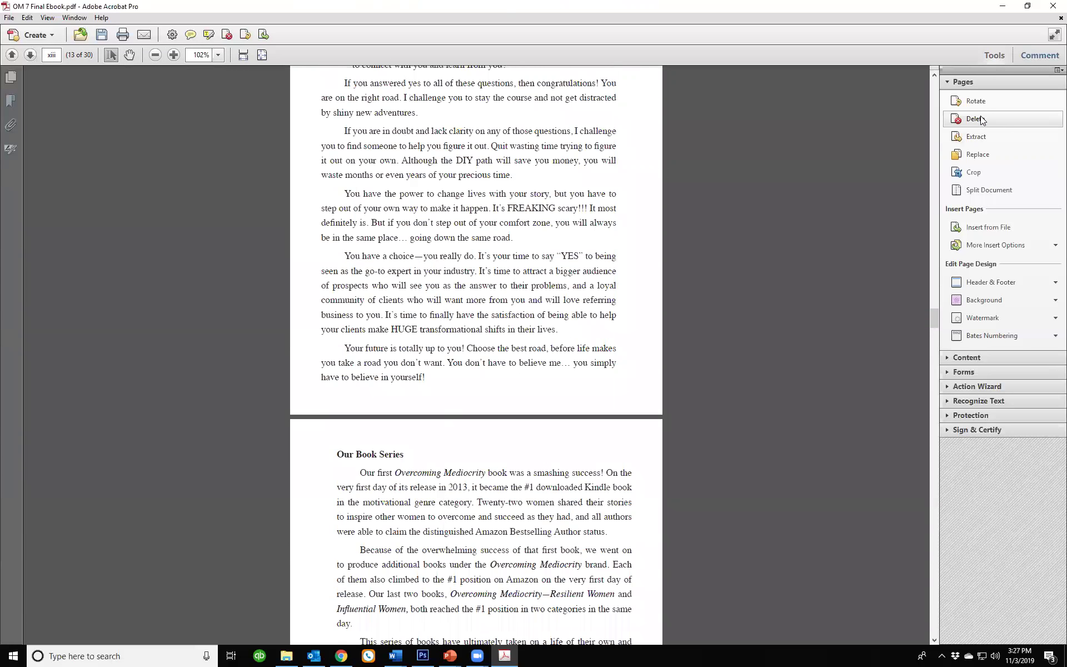
Delete the Introduction pages x through xiii.
{"action": "left_click", "coordinate": [981, 118]}
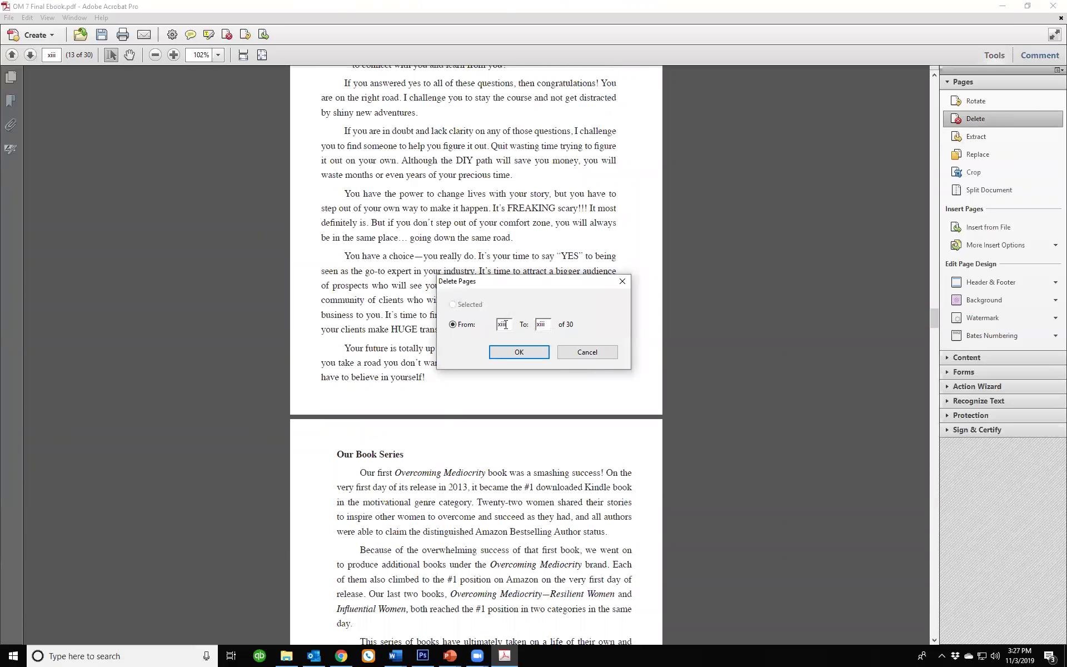
{"action": "left_click_drag", "start_coordinate": [507, 323], "coordinate": [495, 326]}
{"action": "type", "text": "x"}
{"action": "left_click", "coordinate": [526, 351]}
{"action": "left_click", "coordinate": [621, 350]}
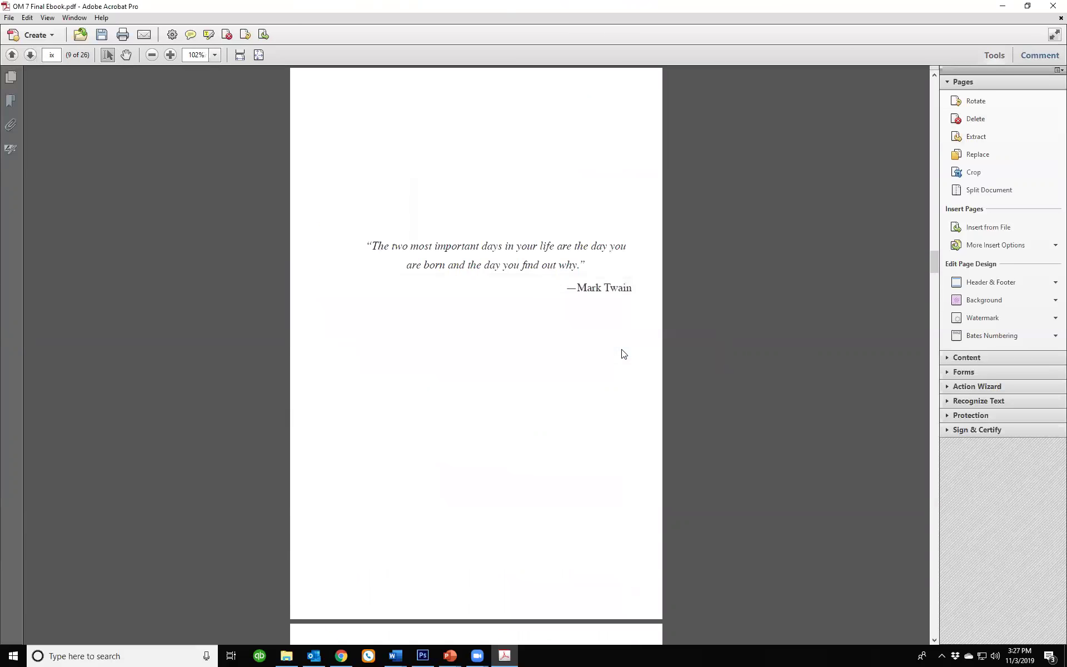
{"action": "scroll", "coordinate": [602, 353], "scroll_direction": "down", "scroll_amount": 6}
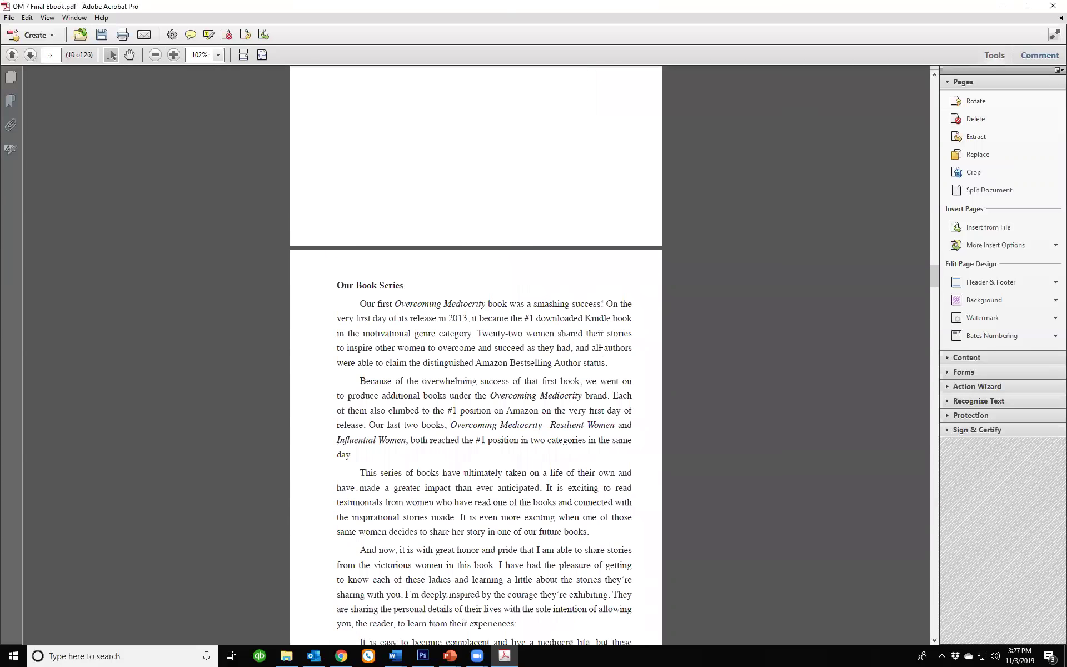
{"action": "scroll", "coordinate": [600, 352], "scroll_direction": "down", "scroll_amount": 1}
{"action": "scroll", "coordinate": [594, 352], "scroll_direction": "down", "scroll_amount": 15}
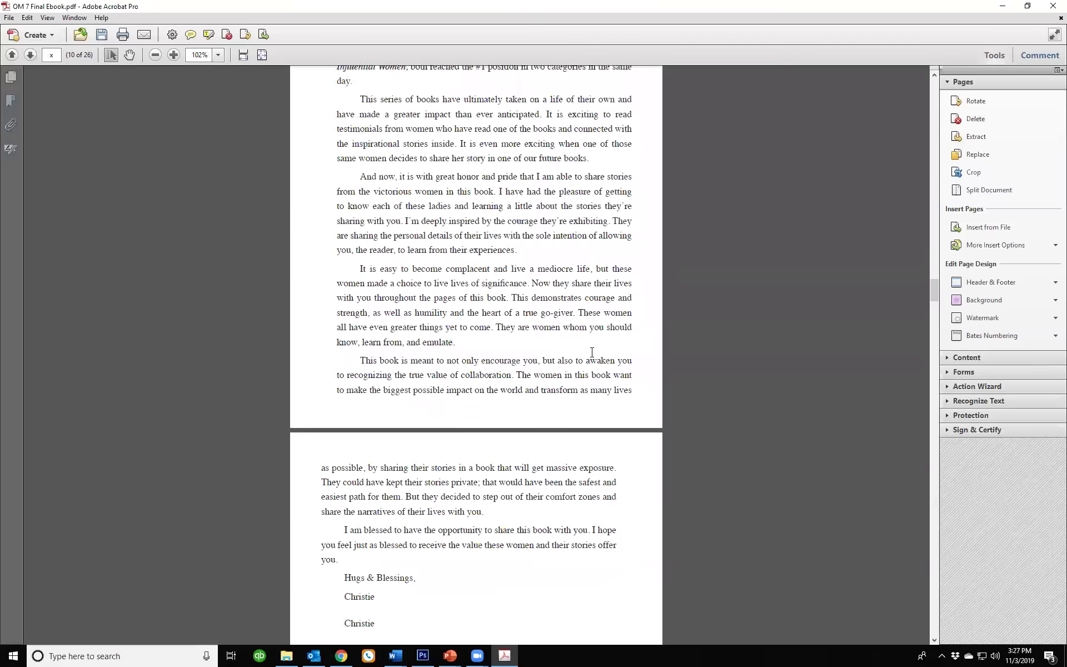
{"action": "scroll", "coordinate": [587, 359], "scroll_direction": "down", "scroll_amount": 20}
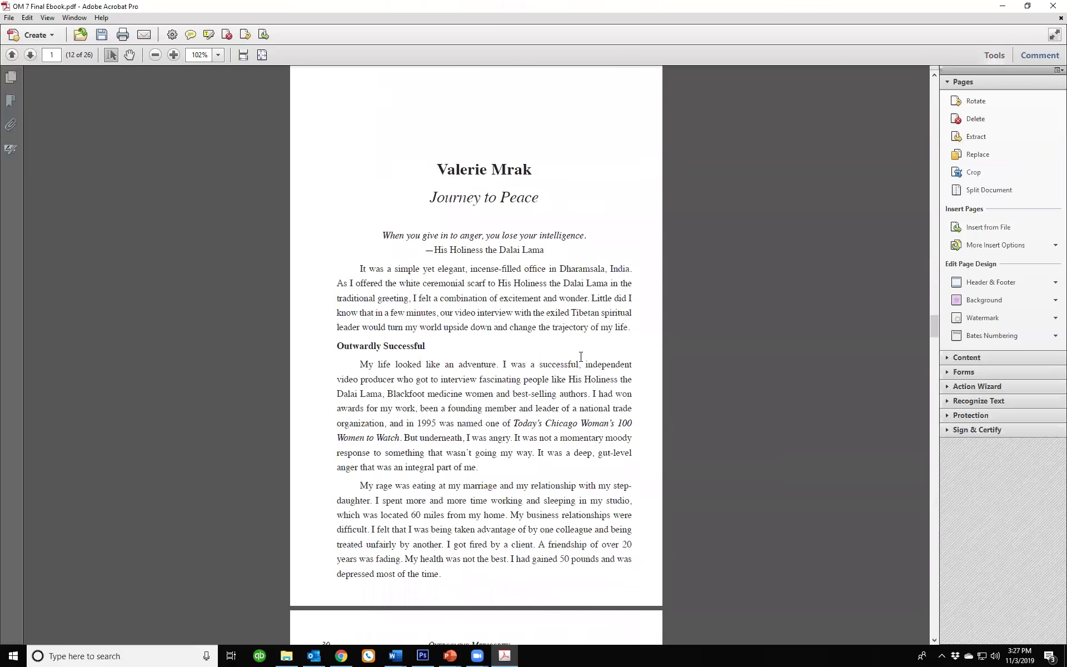
{"action": "scroll", "coordinate": [573, 393], "scroll_direction": "down", "scroll_amount": 20}
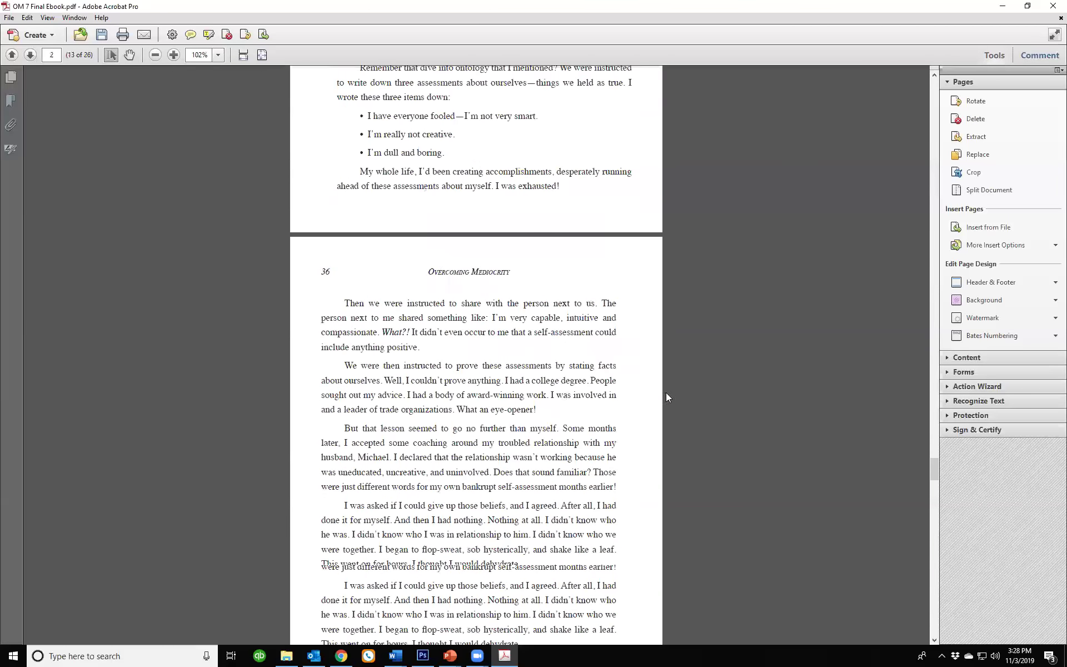
{"action": "scroll", "coordinate": [869, 452], "scroll_direction": "down", "scroll_amount": 10}
{"action": "key", "text": "End"}
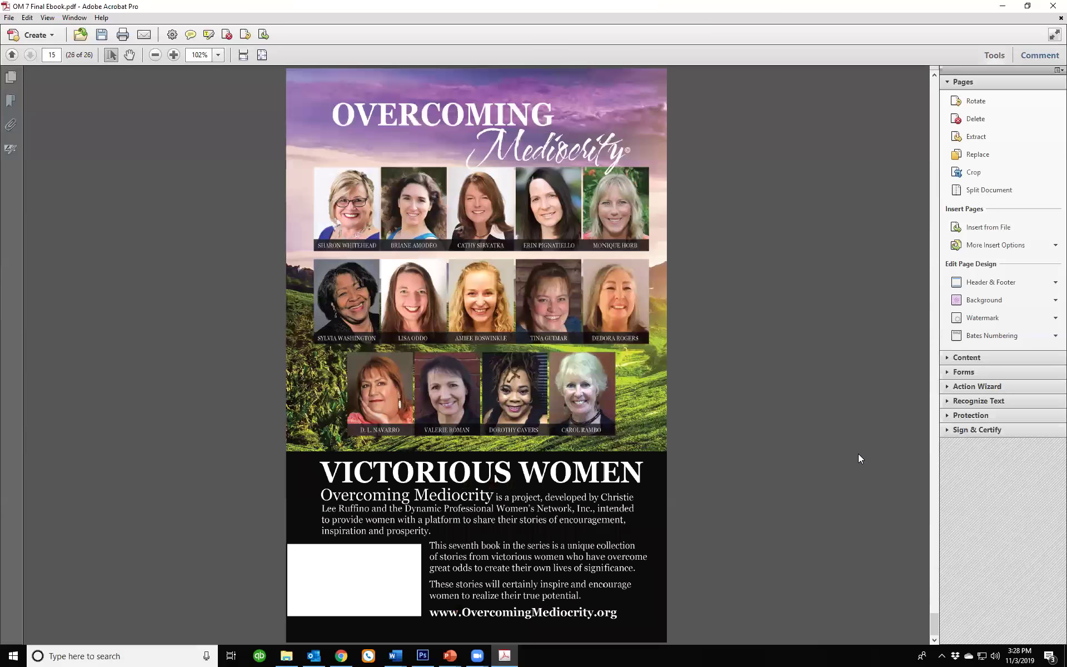
{"action": "scroll", "coordinate": [858, 454], "scroll_direction": "up", "scroll_amount": 6}
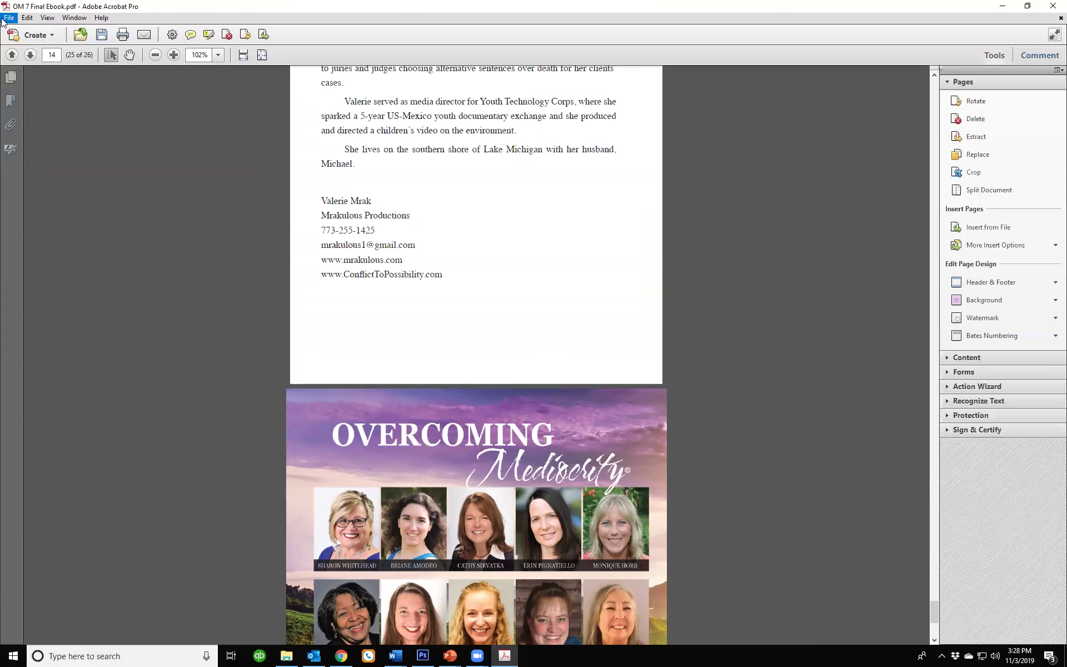
Save a PDF copy to the Desktop, renaming 'Final Ebook' to 'OM 7 Valerie'.
{"action": "left_click", "coordinate": [9, 18]}
{"action": "mouse_move", "coordinate": [23, 74]}
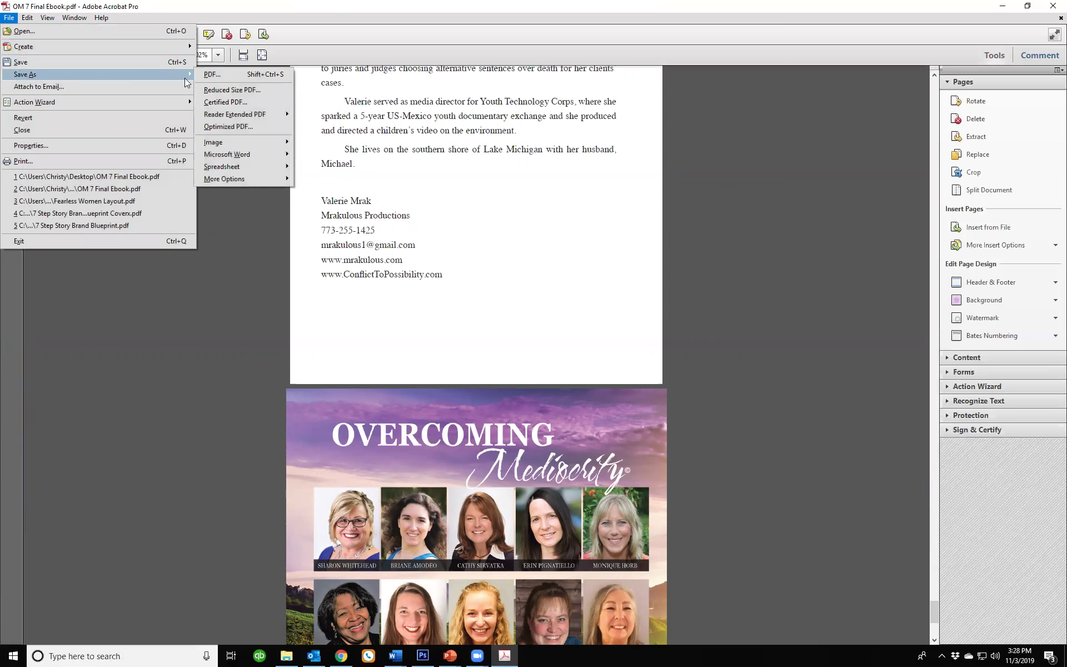
{"action": "left_click", "coordinate": [233, 81]}
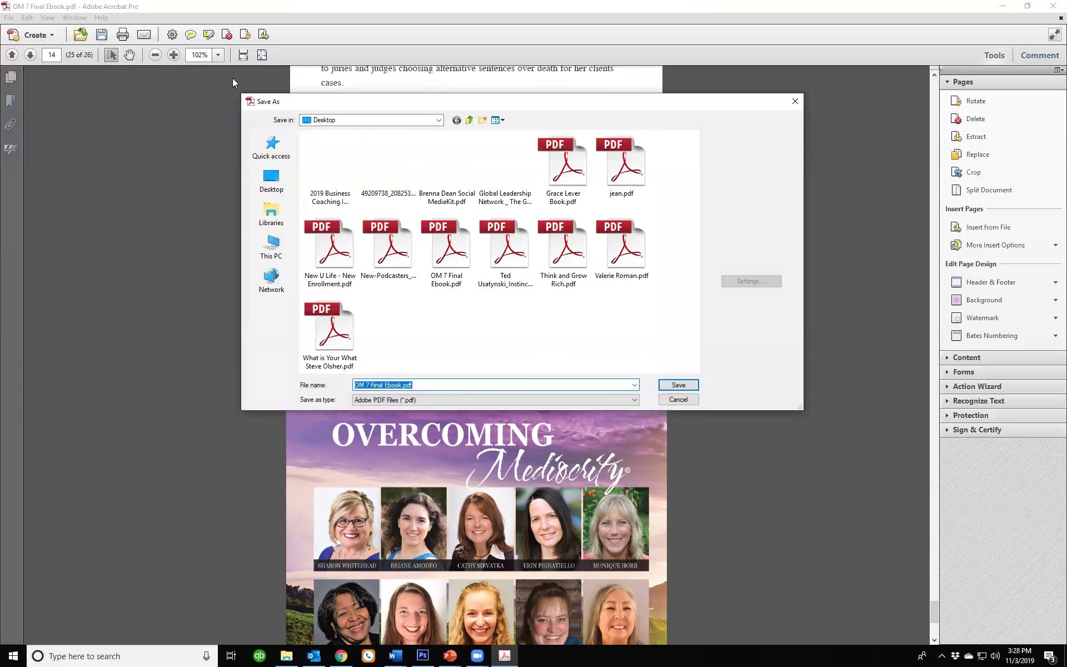
{"action": "left_click", "coordinate": [438, 383]}
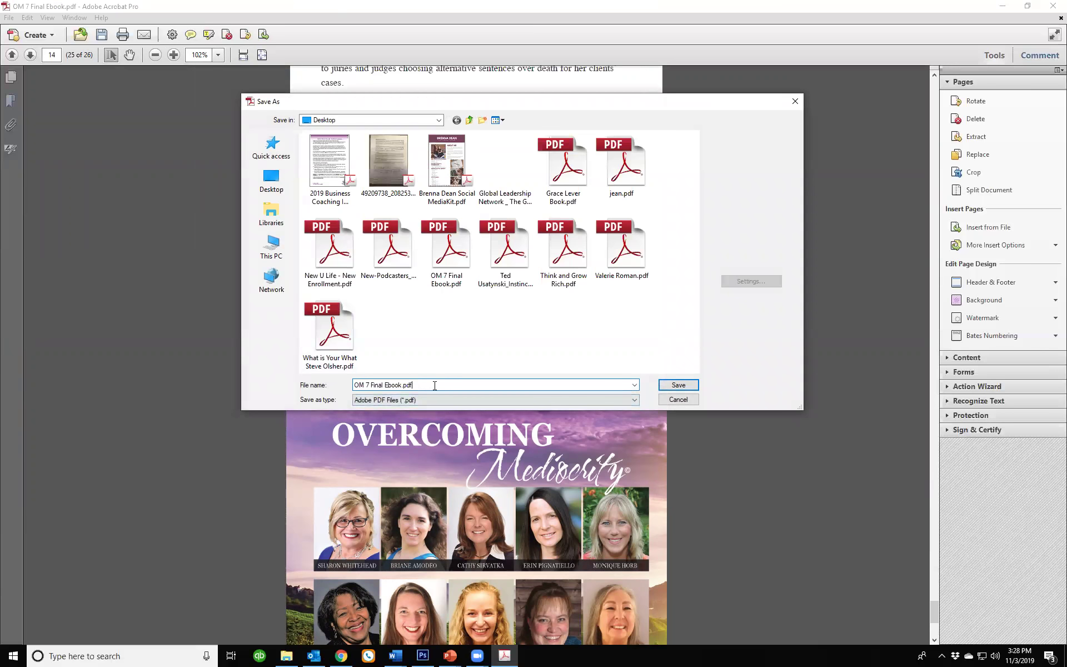
{"action": "key", "text": "ctrl+shift+Left"}
{"action": "key", "text": "ctrl+shift+Left"}
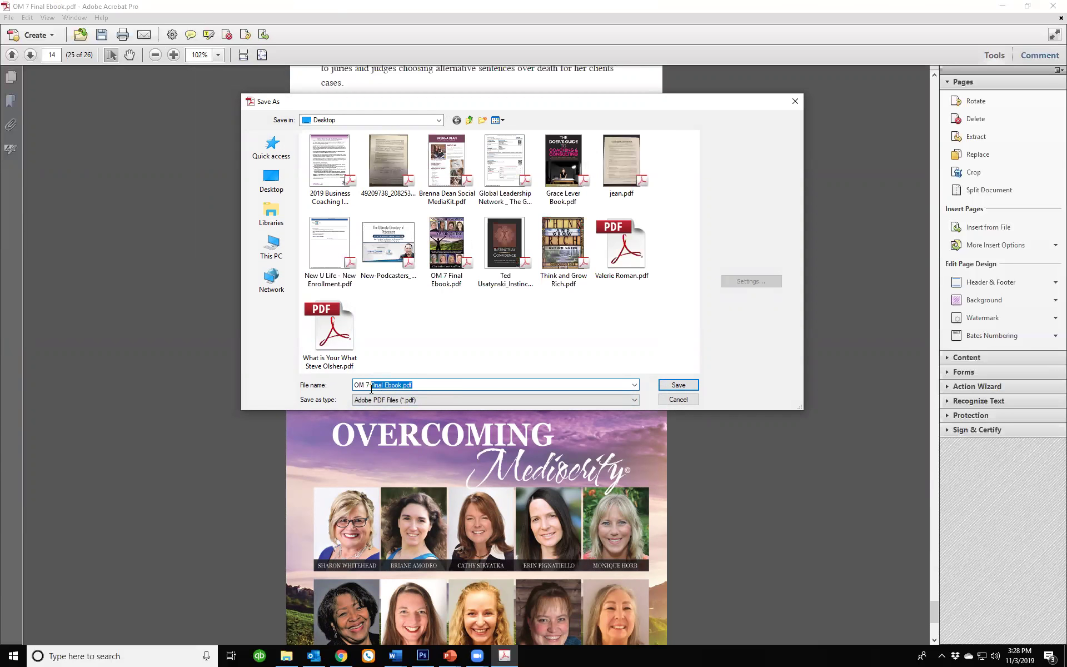
{"action": "type", "text": "Va"}
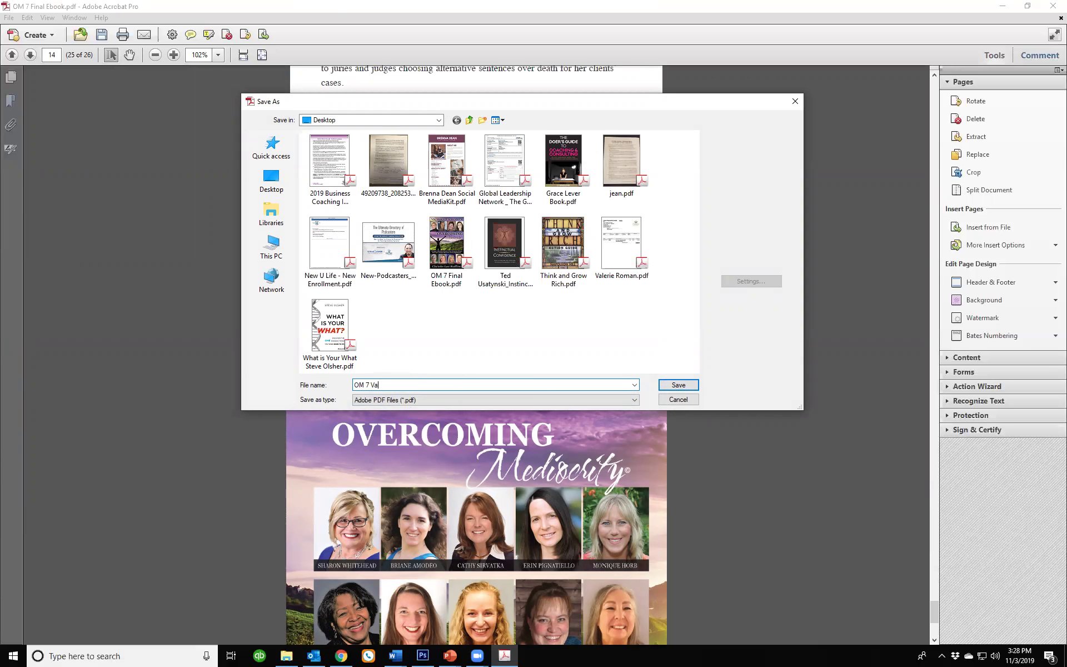
{"action": "type", "text": "lerie"}
{"action": "left_click", "coordinate": [678, 385]}
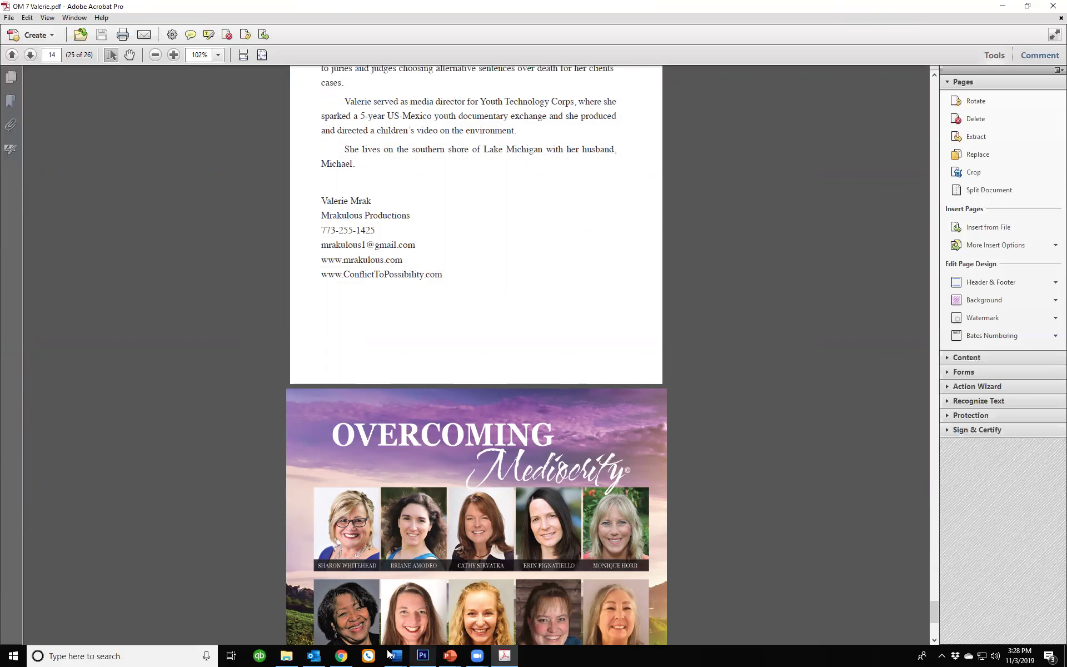
Switch to Chrome and move through the open tabs to the 'PDFescape - Free PDF' tab.
{"action": "left_click", "coordinate": [336, 655]}
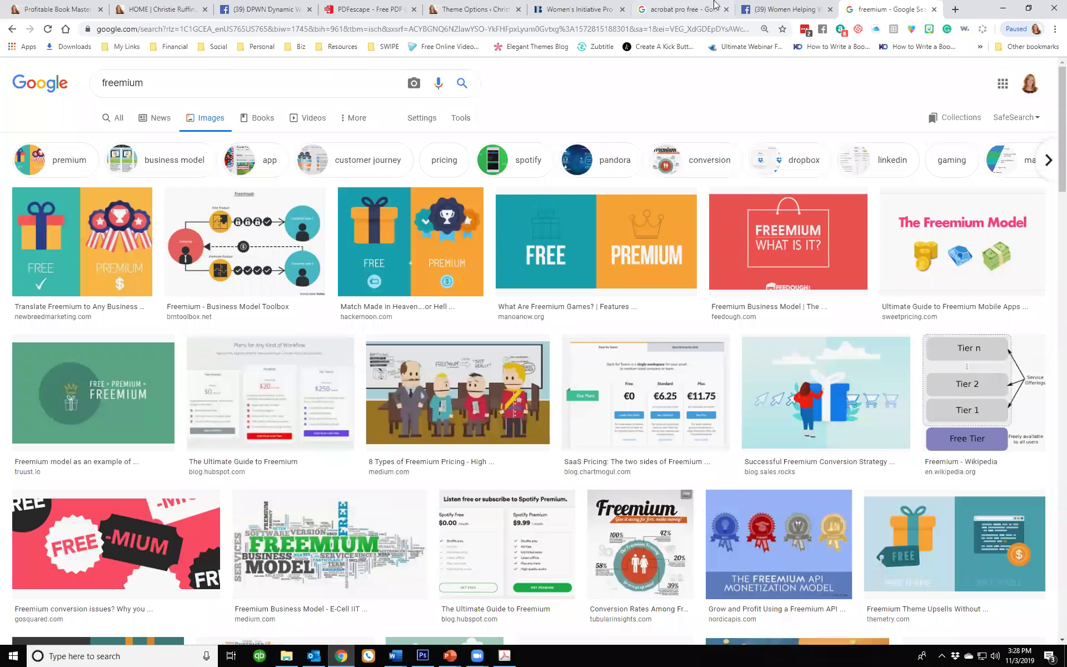
{"action": "left_click", "coordinate": [716, 17]}
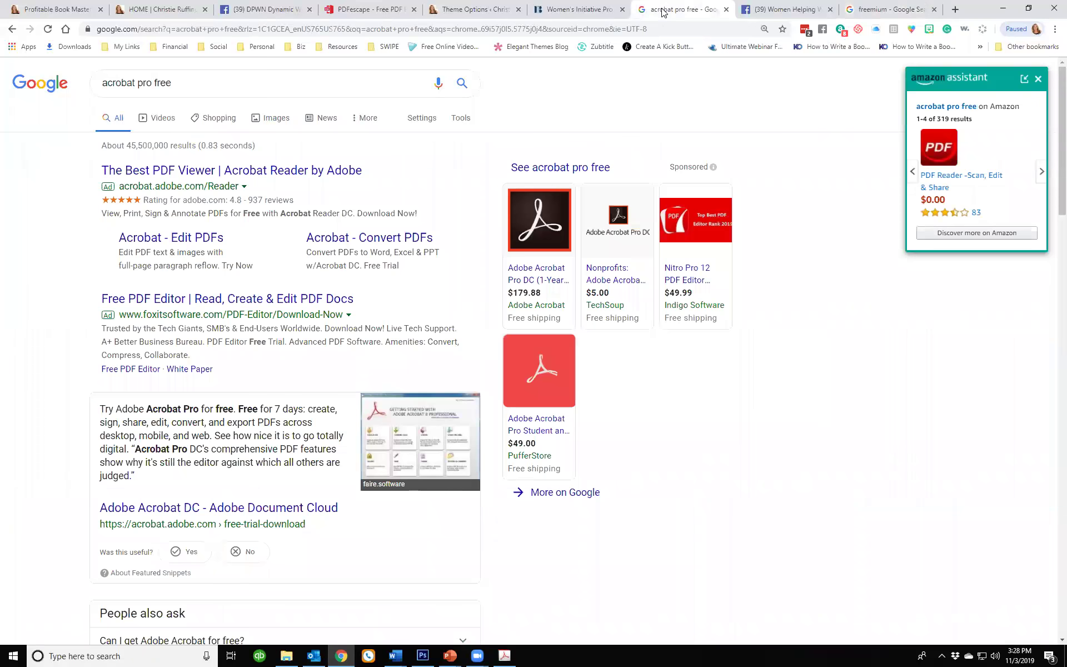
{"action": "left_click", "coordinate": [783, 13]}
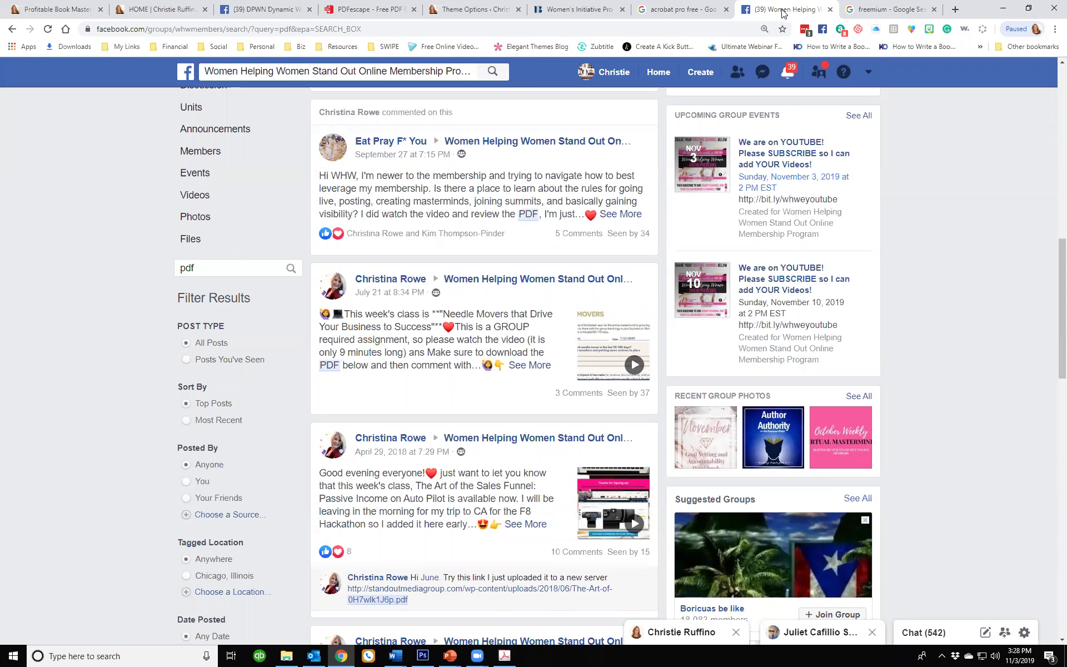
{"action": "left_click", "coordinate": [248, 13]}
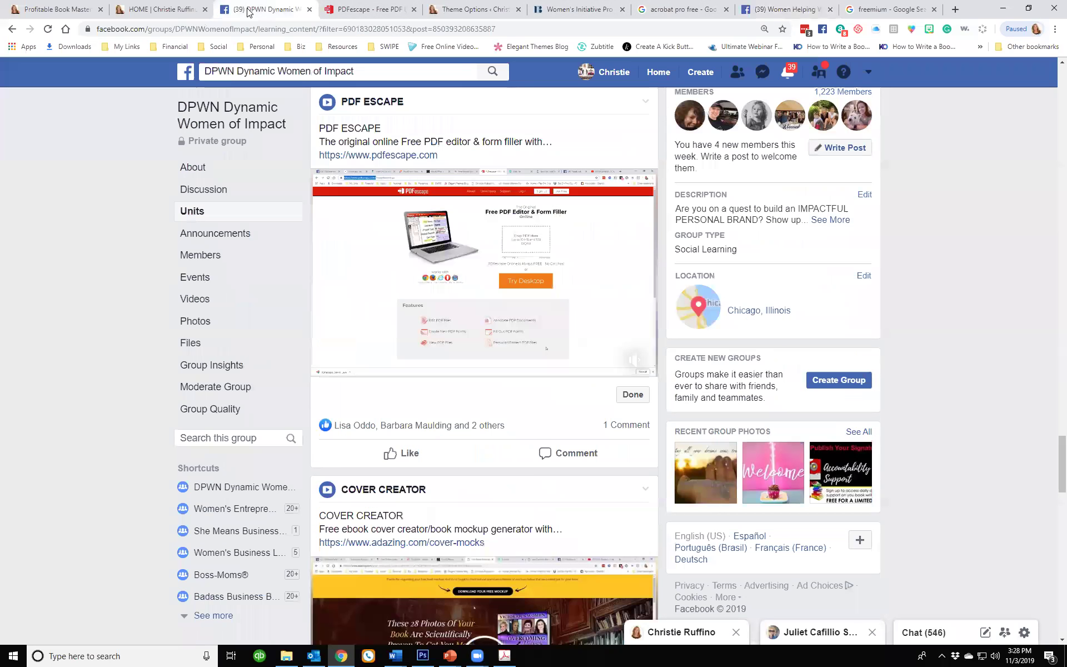
{"action": "left_click", "coordinate": [361, 11]}
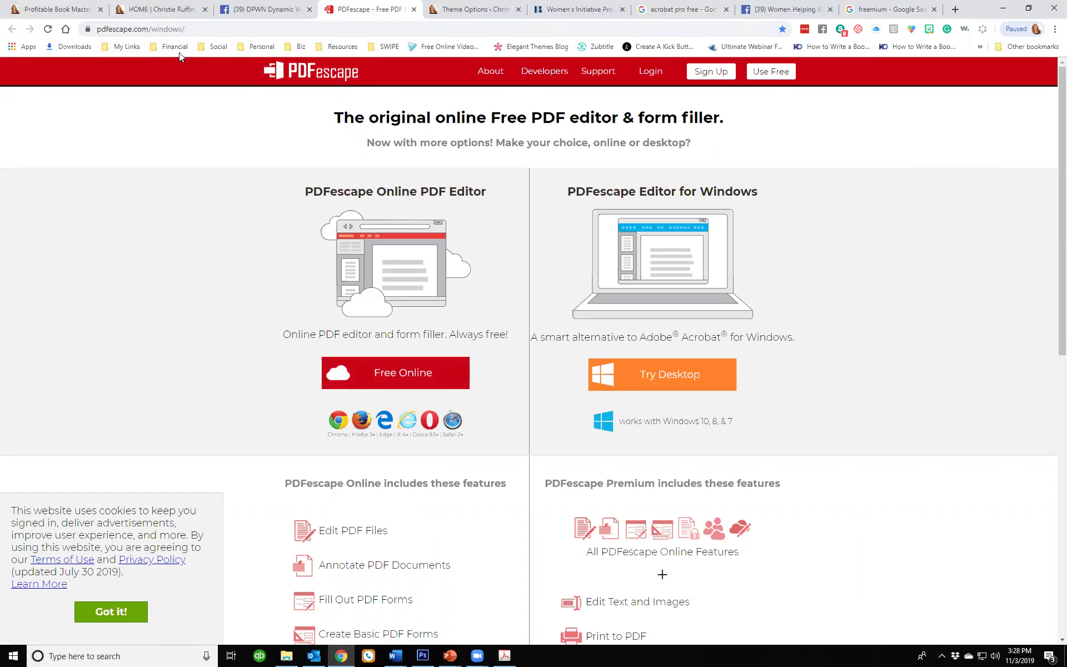
Load pdfescape.com, browse its online and premium feature lists, then return to 'acrobat pro free' results.
{"action": "left_click_drag", "start_coordinate": [158, 30], "coordinate": [316, 34]}
{"action": "key", "text": "BackSpace"}
{"action": "key", "text": "BackSpace"}
{"action": "key", "text": "BackSpace"}
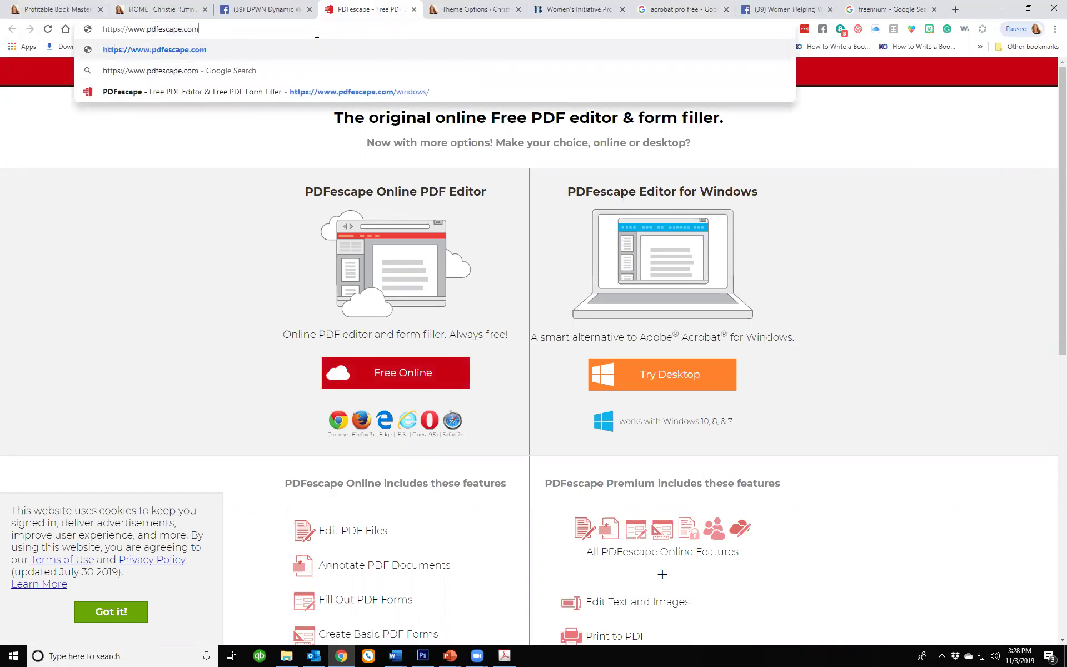
{"action": "key", "text": "Return"}
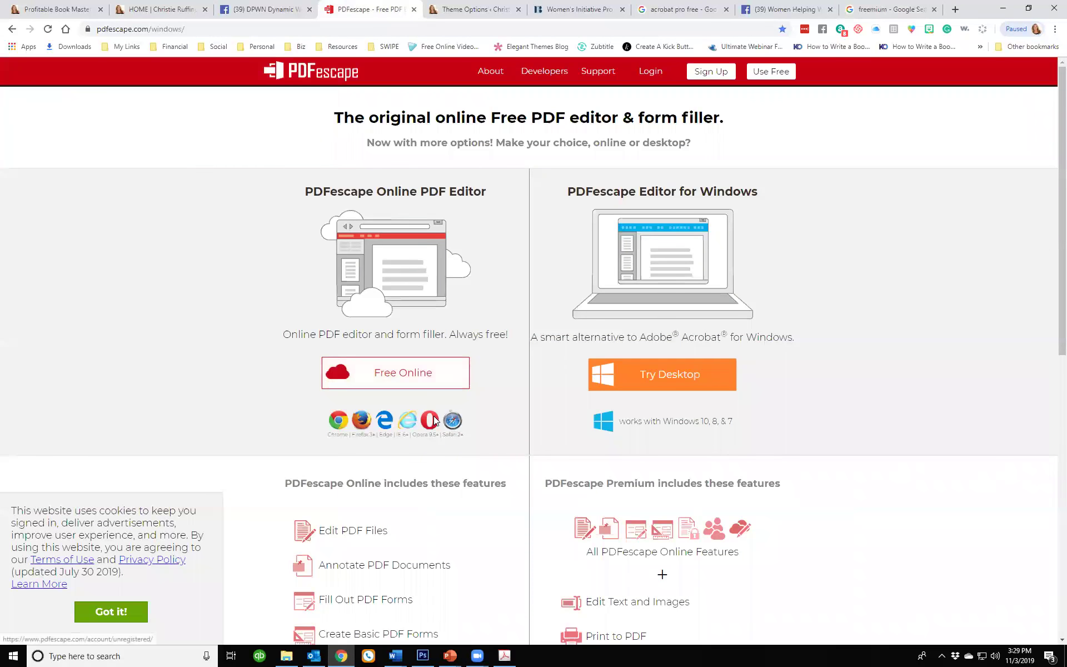
{"action": "scroll", "coordinate": [382, 545], "scroll_direction": "down", "scroll_amount": 5}
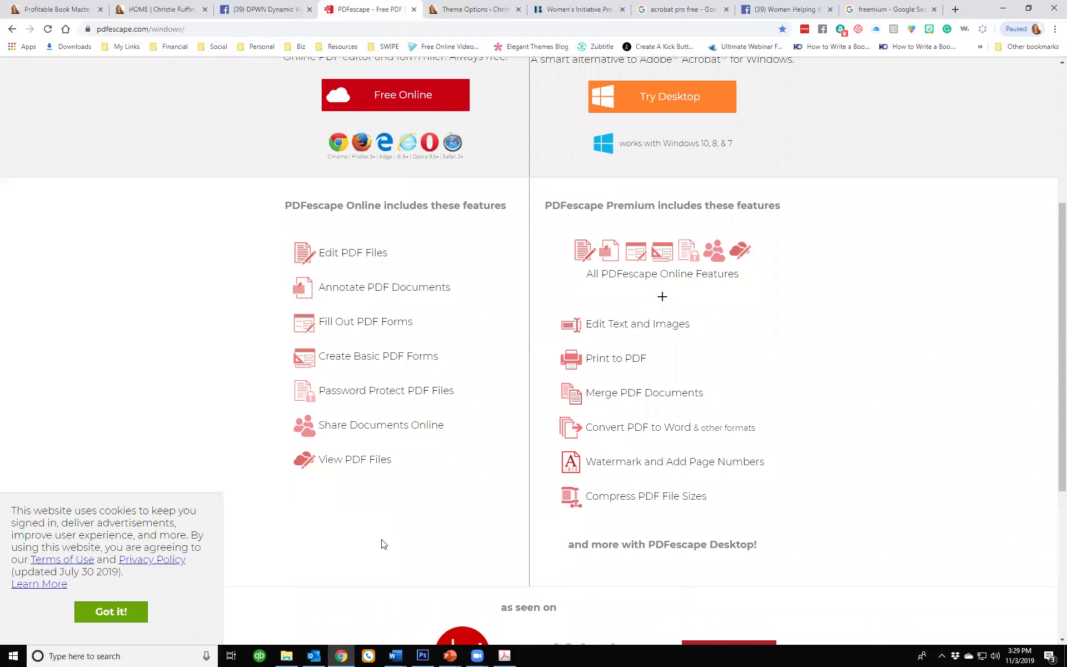
{"action": "scroll", "coordinate": [382, 543], "scroll_direction": "down", "scroll_amount": 5}
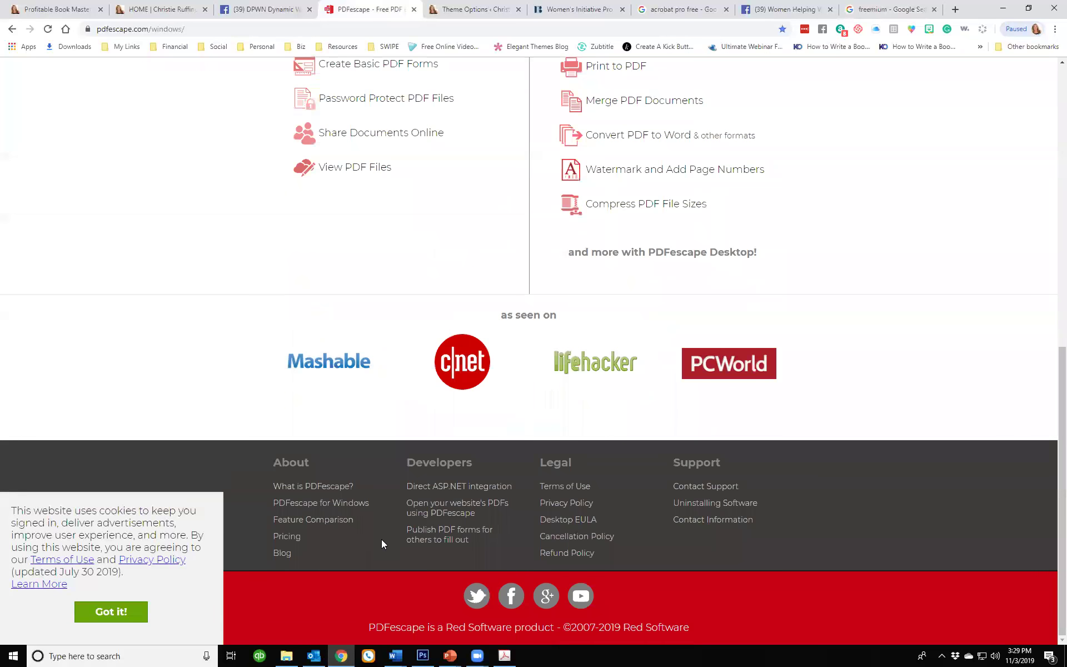
{"action": "scroll", "coordinate": [383, 544], "scroll_direction": "up", "scroll_amount": 7}
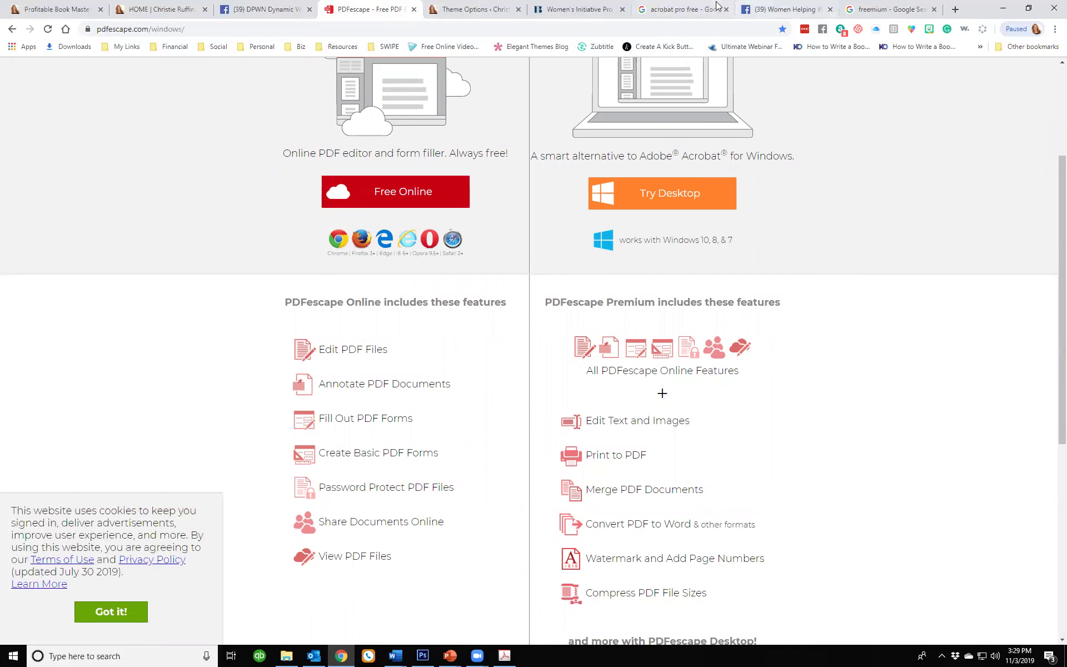
{"action": "left_click", "coordinate": [665, 14]}
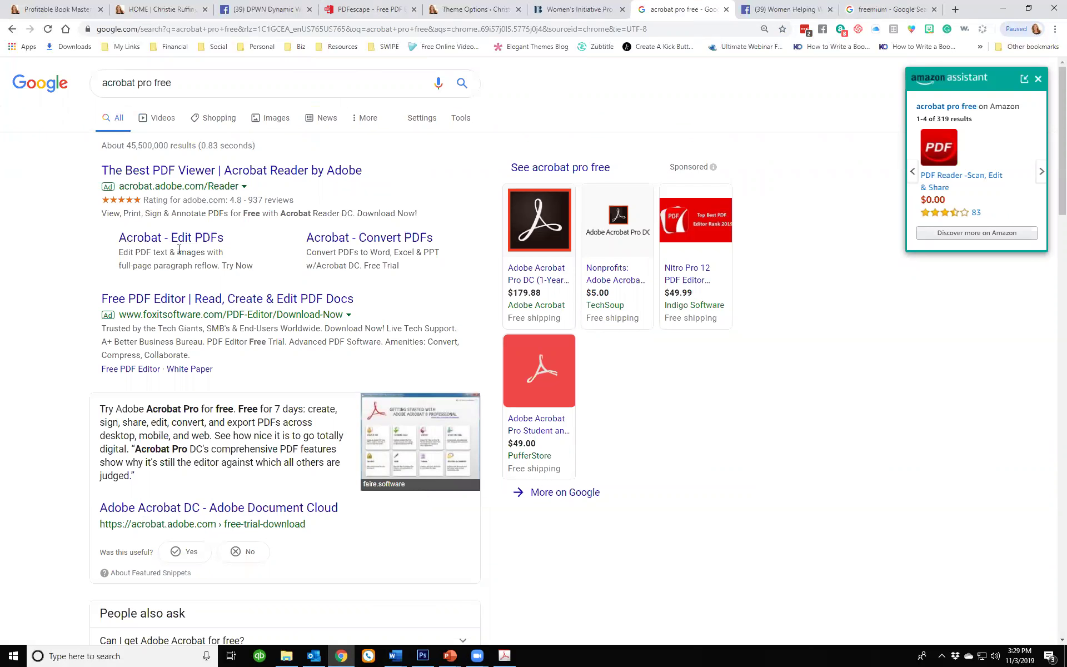
Open Acrobat DC pricing comparing Pro DC at US$14.99/mo and Standard DC at US$12.99/mo.
{"action": "scroll", "coordinate": [179, 249], "scroll_direction": "down", "scroll_amount": 2}
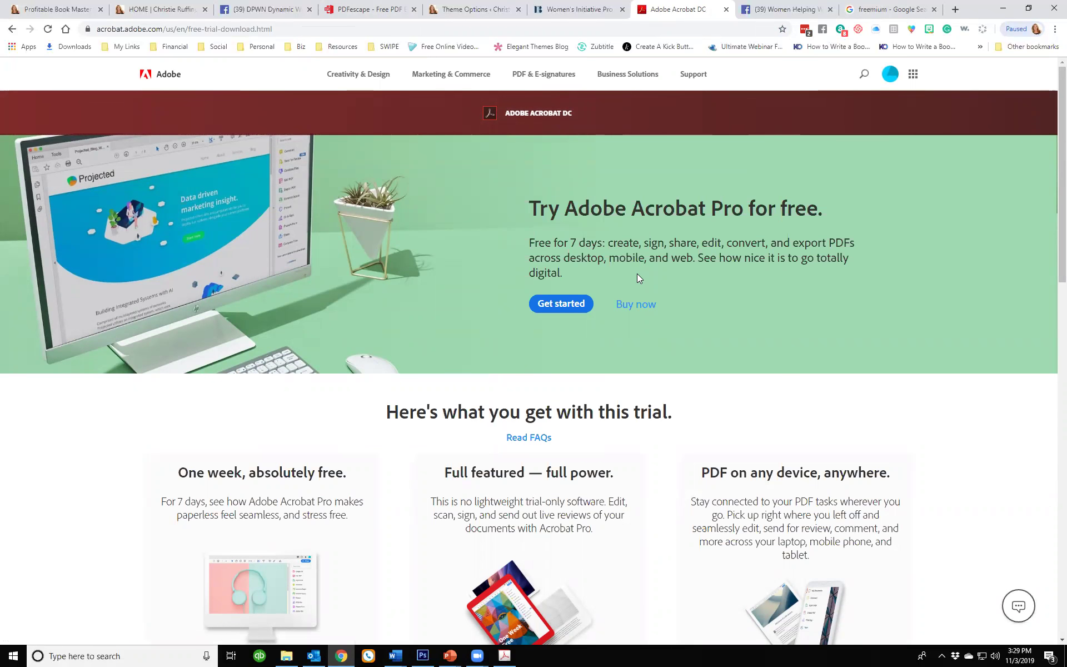
{"action": "scroll", "coordinate": [637, 275], "scroll_direction": "down", "scroll_amount": 5}
{"action": "scroll", "coordinate": [637, 280], "scroll_direction": "up", "scroll_amount": 4}
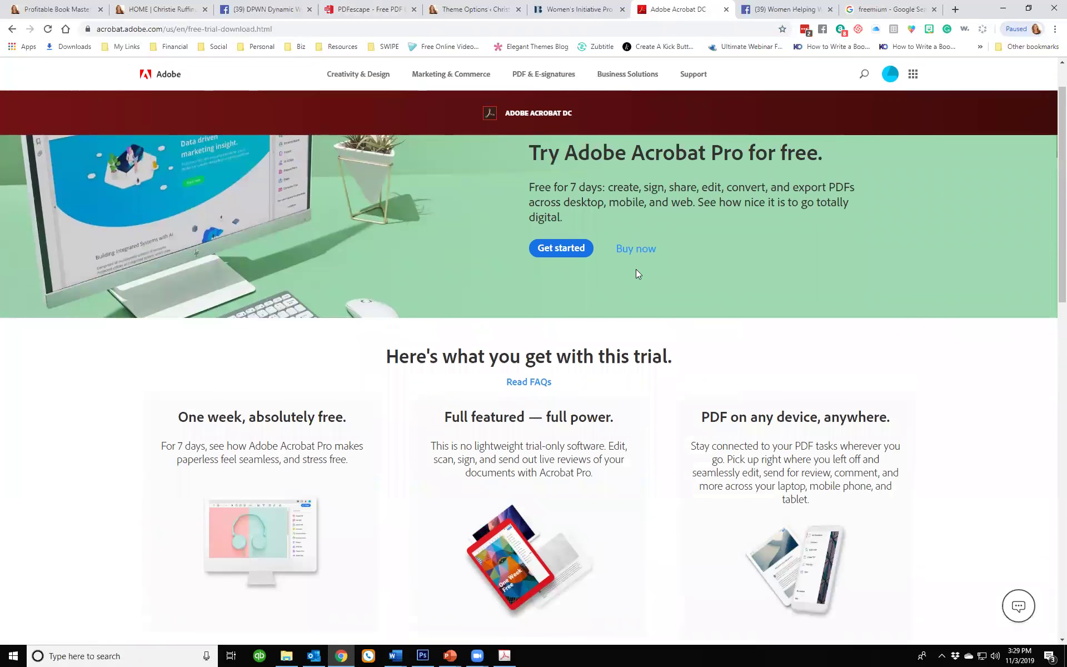
{"action": "left_click", "coordinate": [630, 250]}
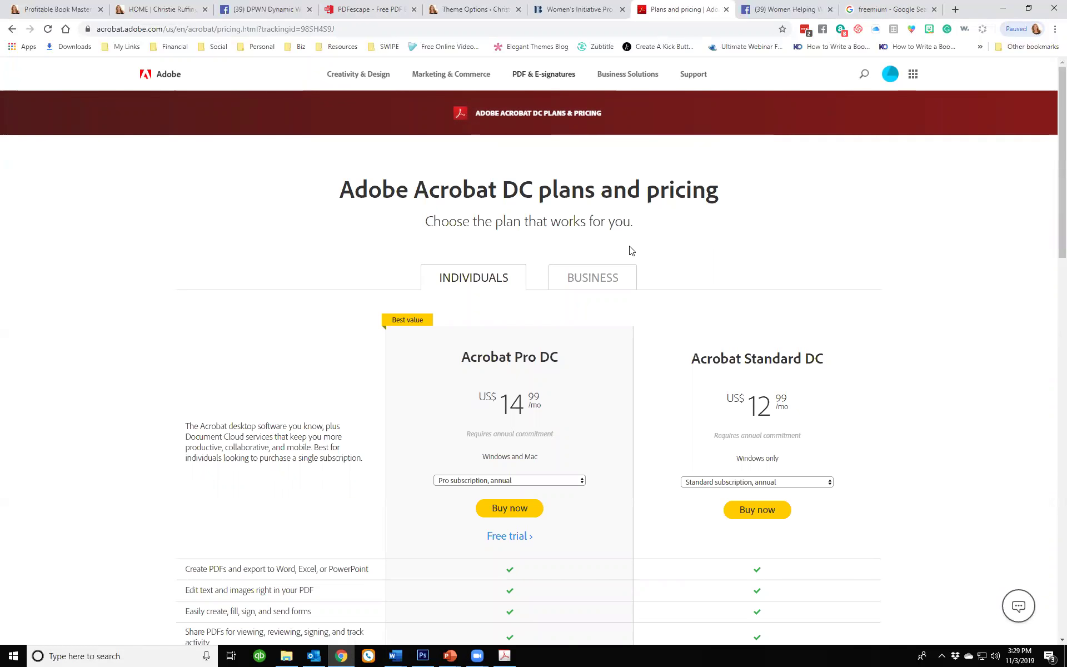
{"action": "scroll", "coordinate": [631, 250], "scroll_direction": "down", "scroll_amount": 10}
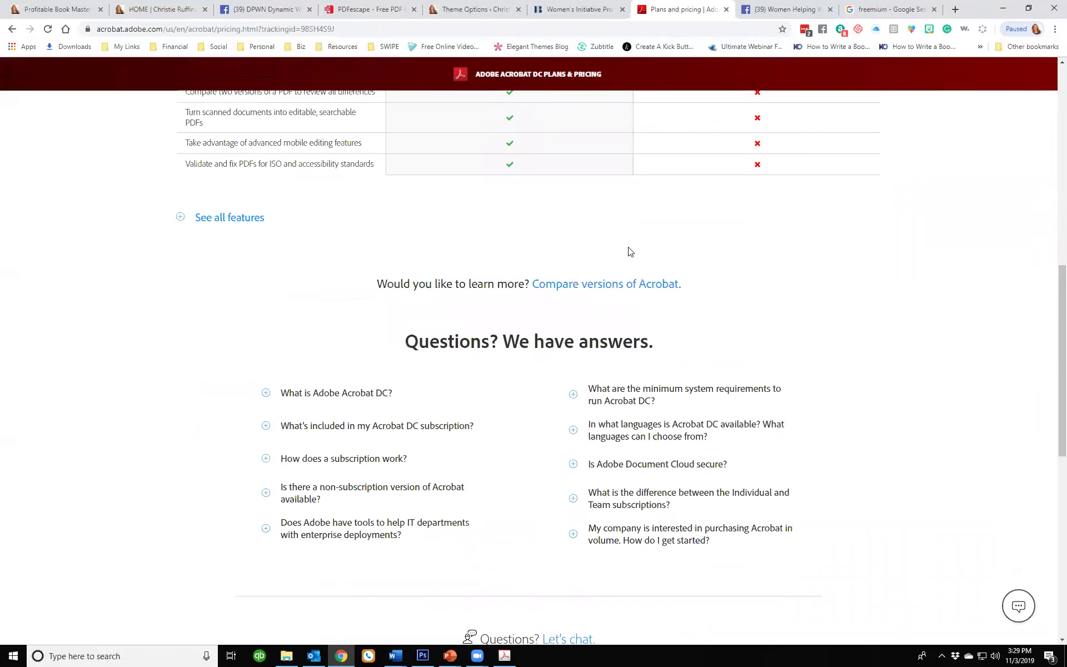
{"action": "scroll", "coordinate": [632, 239], "scroll_direction": "up", "scroll_amount": 10}
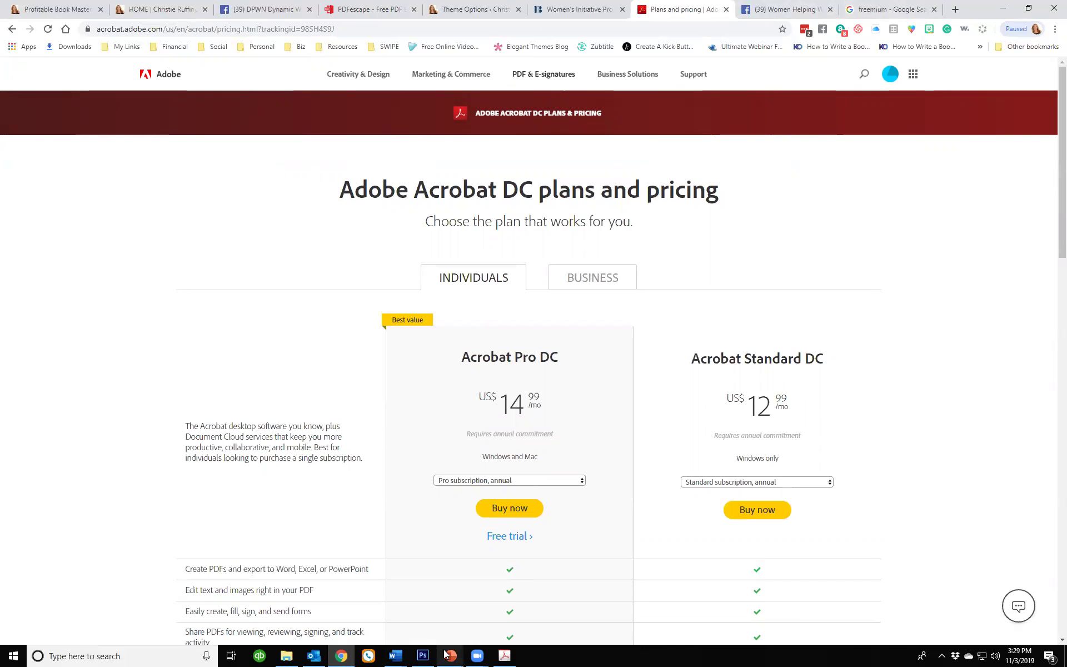
Restore the full-screen slide show on the 'Free Download of My Story' slide from the taskbar preview.
{"action": "mouse_move", "coordinate": [450, 654]}
{"action": "left_click", "coordinate": [495, 633]}
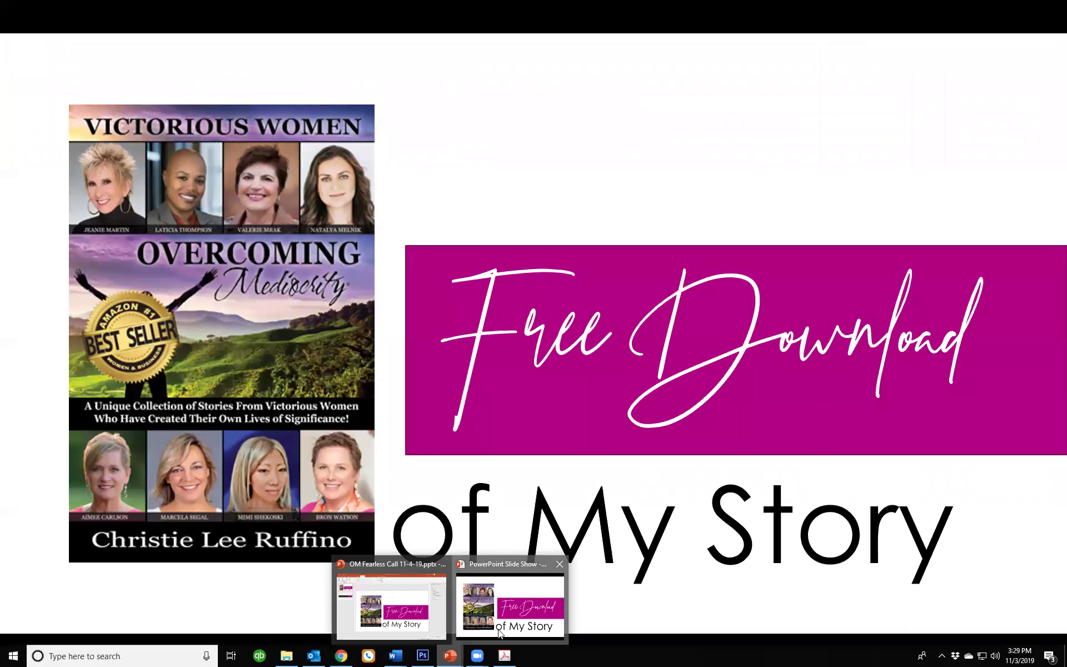